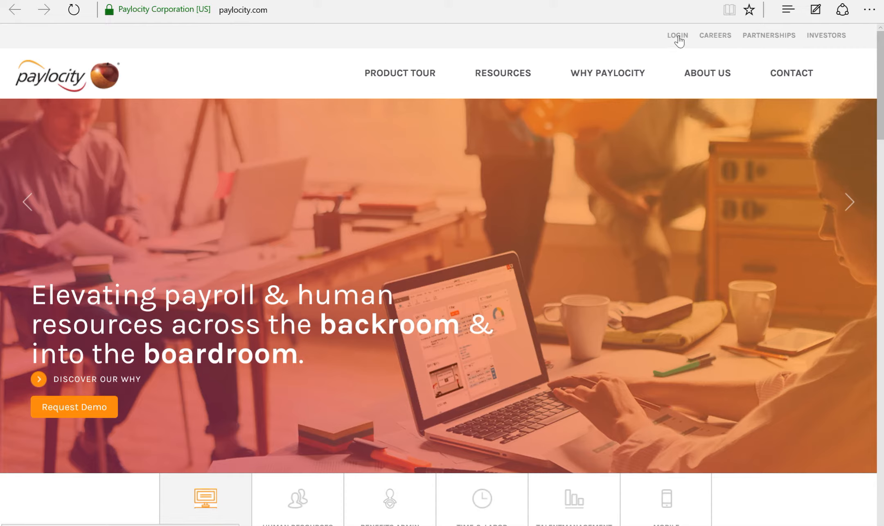
Open the Paylocity login page from the paylocity.com home page.
click(679, 36)
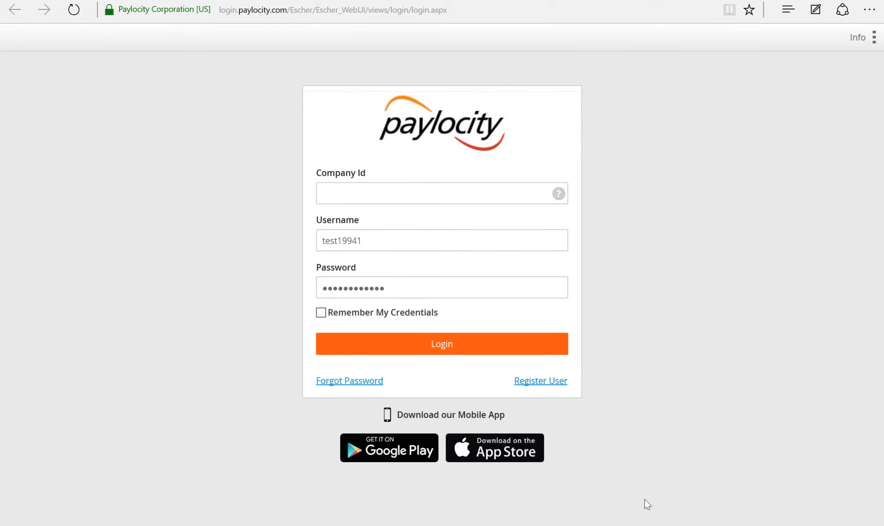
click(544, 382)
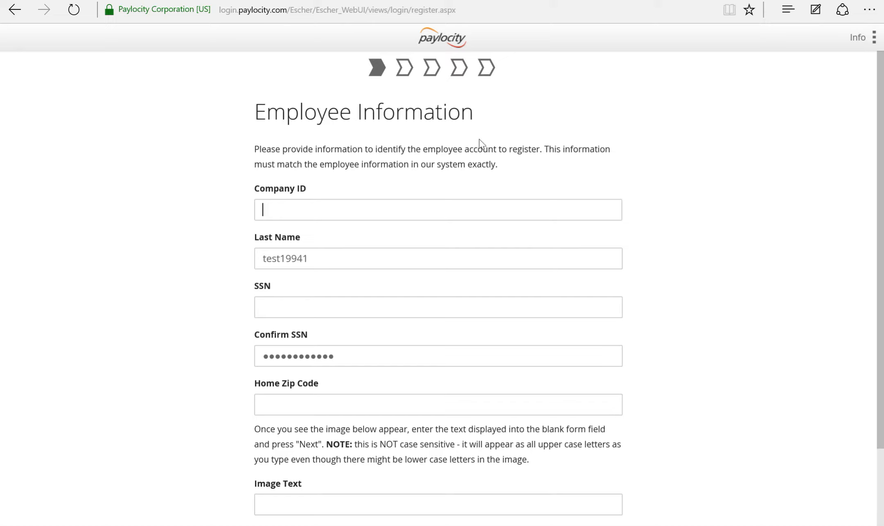
click(11, 12)
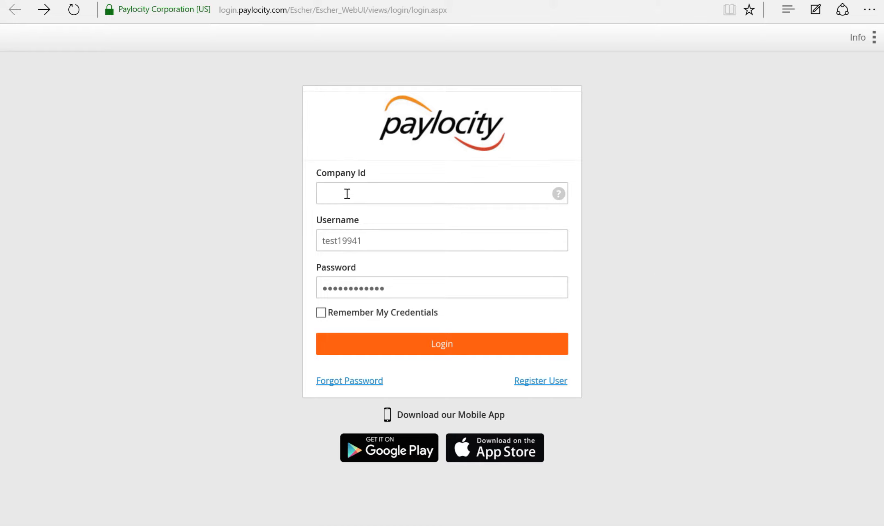
Enter the company ID and log in with the entered credentials.
text(19941)
click(415, 345)
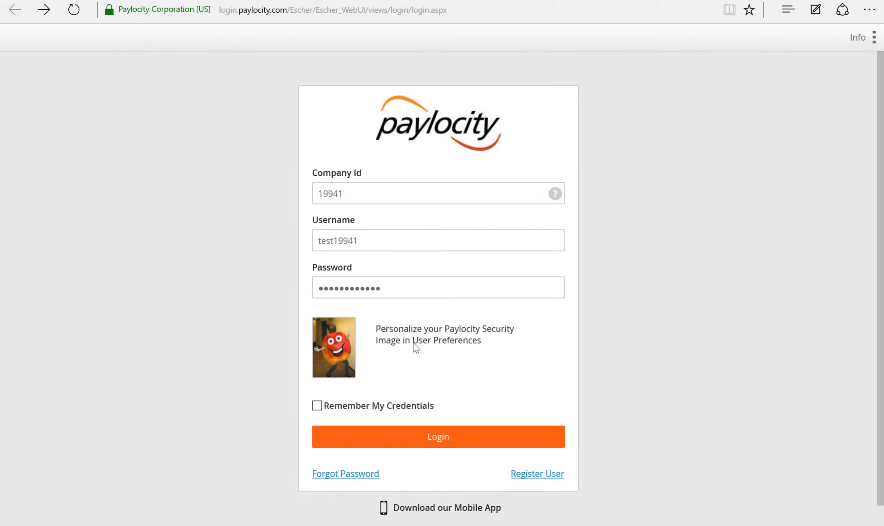
click(448, 436)
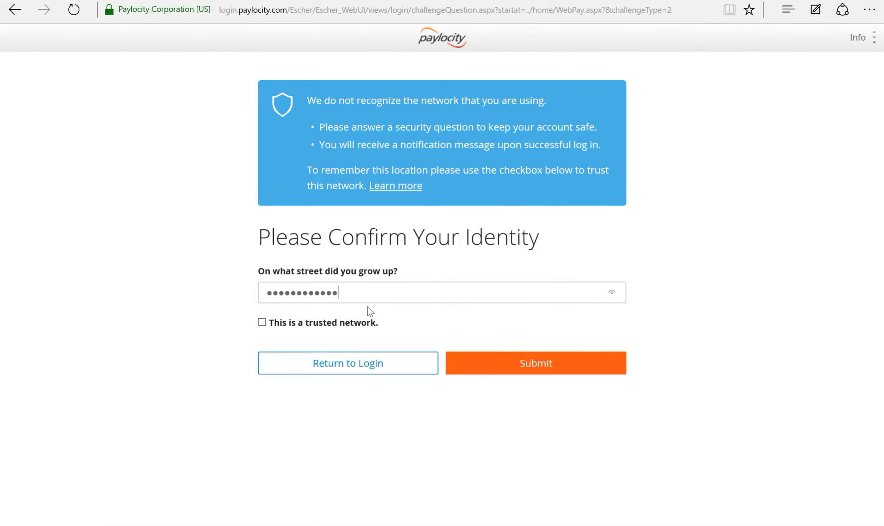
Replace the security question answer and submit it.
drag(363, 296, 246, 289)
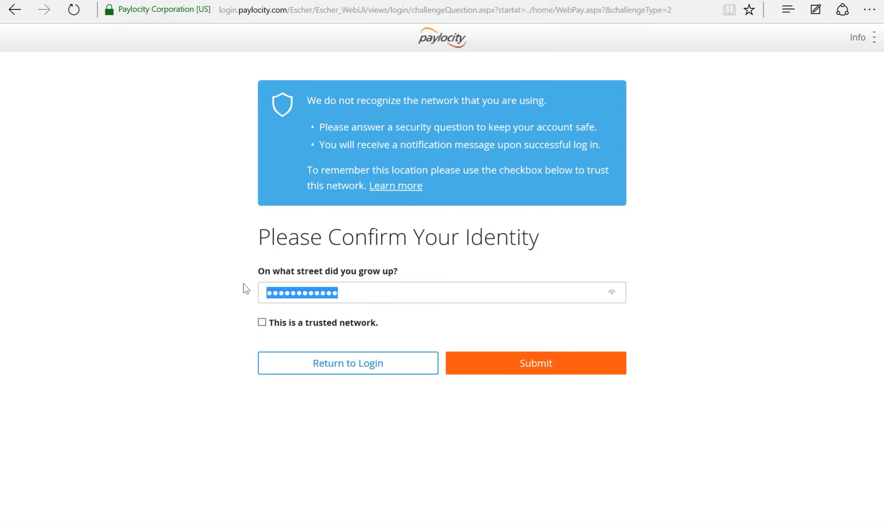
text(********)
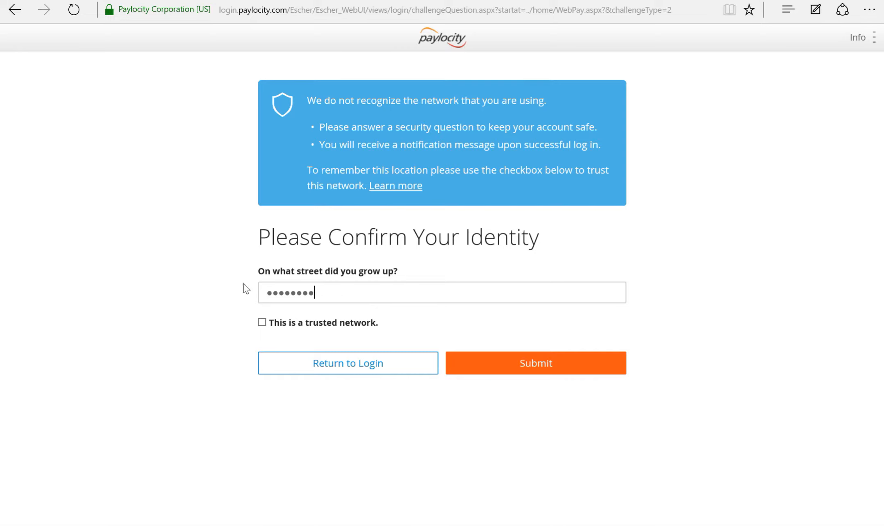
text(****)
click(483, 373)
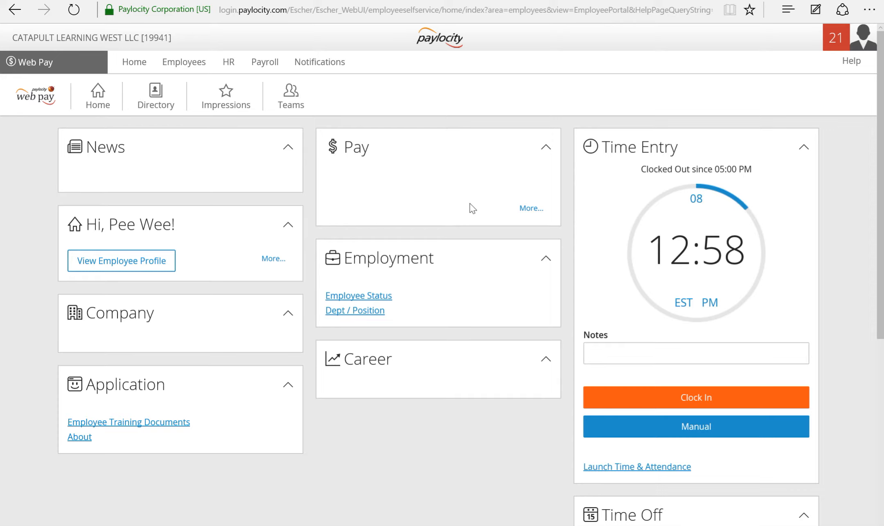
scroll(725, 180, down, 2)
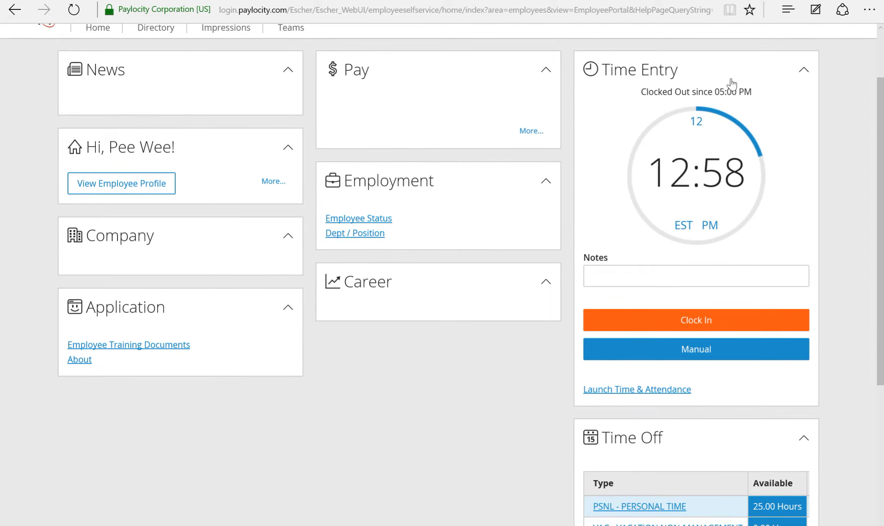
scroll(722, 477, down, 4)
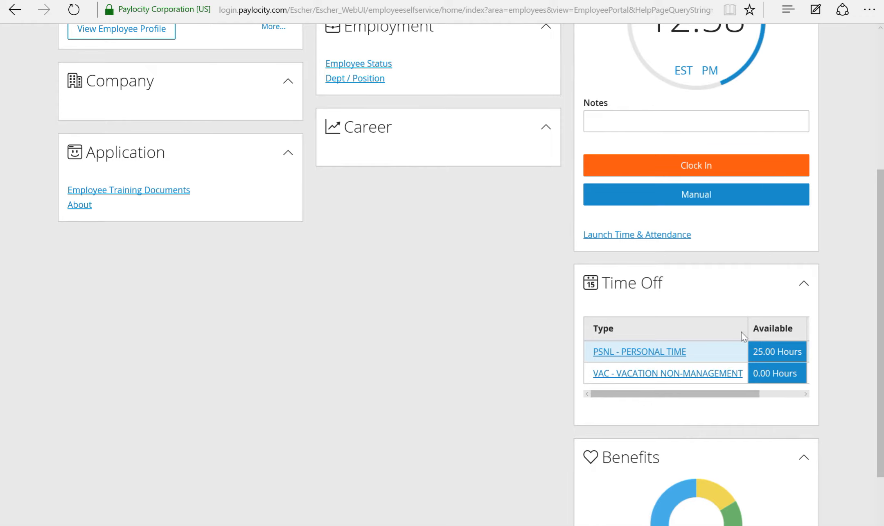
scroll(729, 299, up, 4)
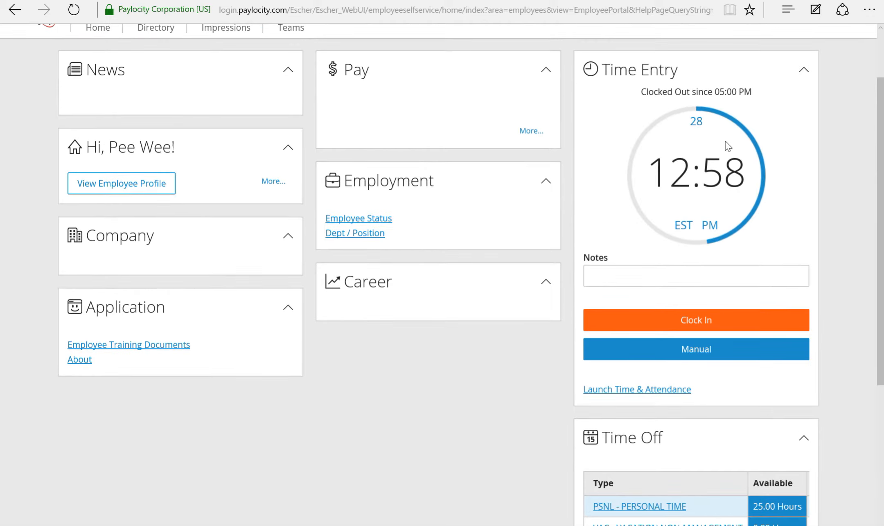
scroll(754, 192, up, 2)
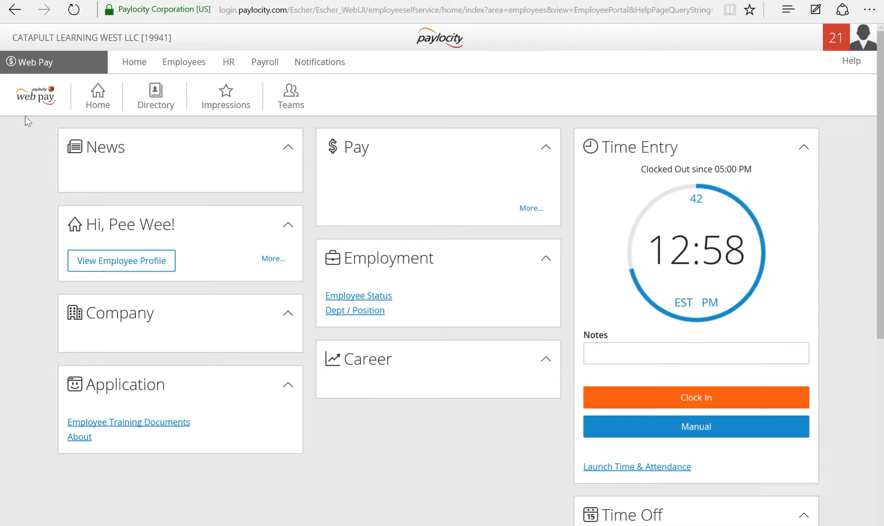
click(28, 63)
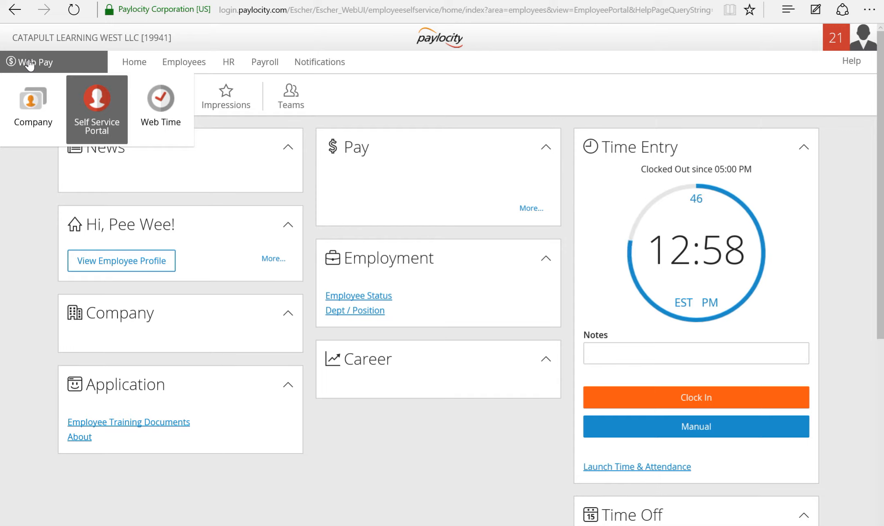
Visit Web Time, return to Web Pay, and launch Time & Attendance.
mouse_move(47, 63)
click(160, 105)
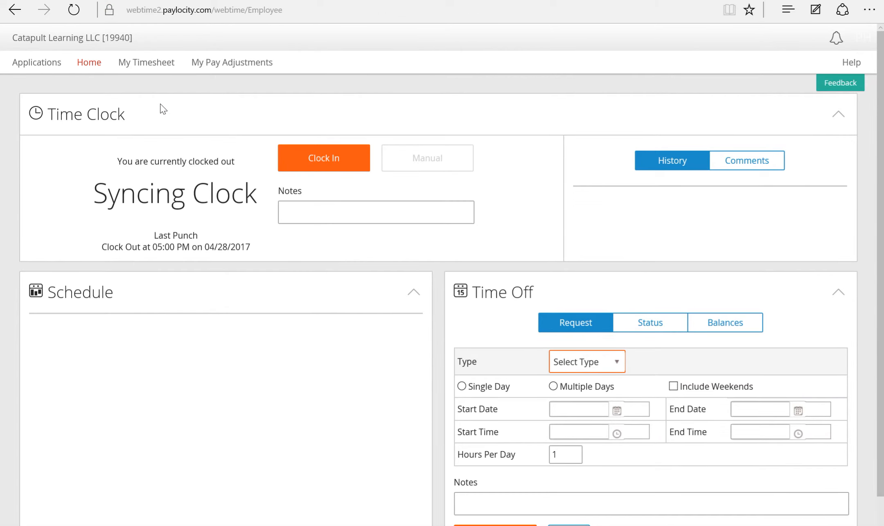
click(33, 62)
click(35, 91)
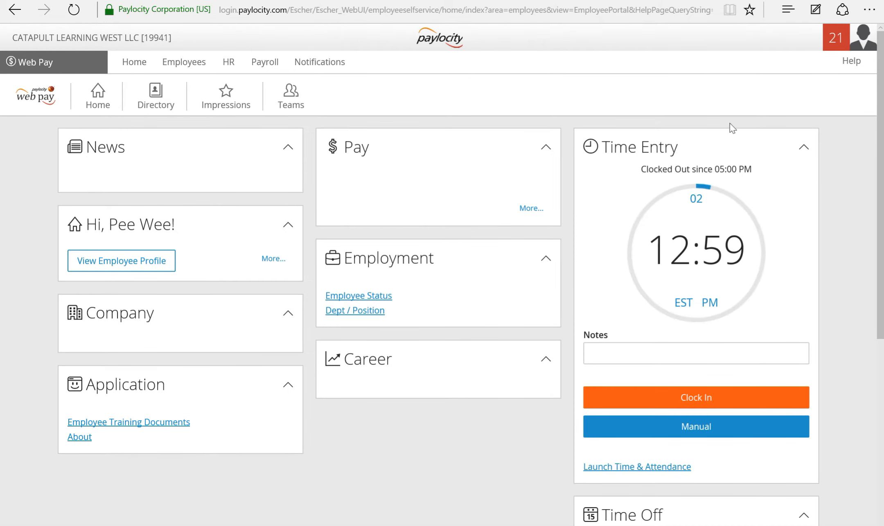
scroll(768, 333, down, 2)
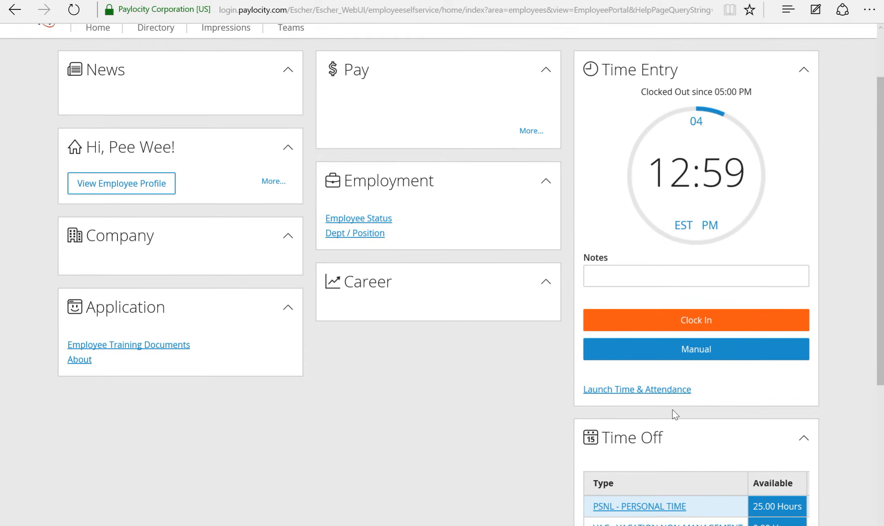
click(652, 390)
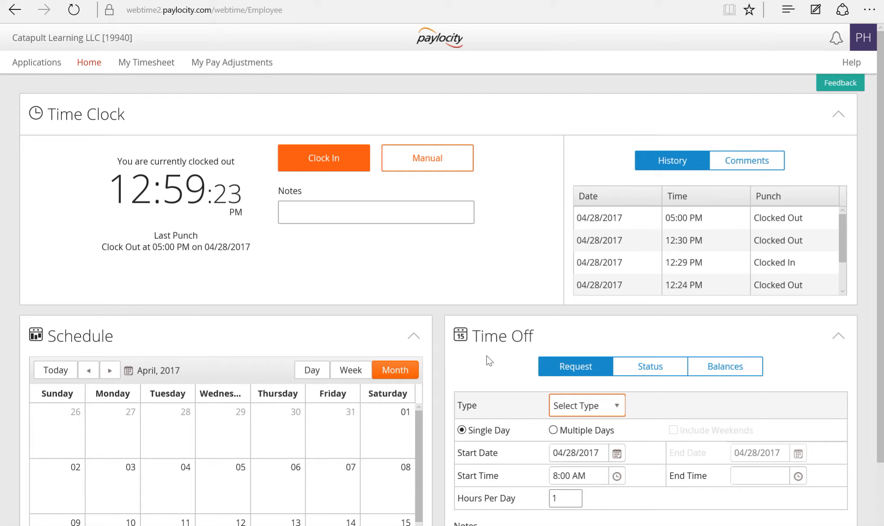
Clock in at the current time and retry; the second attempt is rejected as a duplicate punch.
click(313, 163)
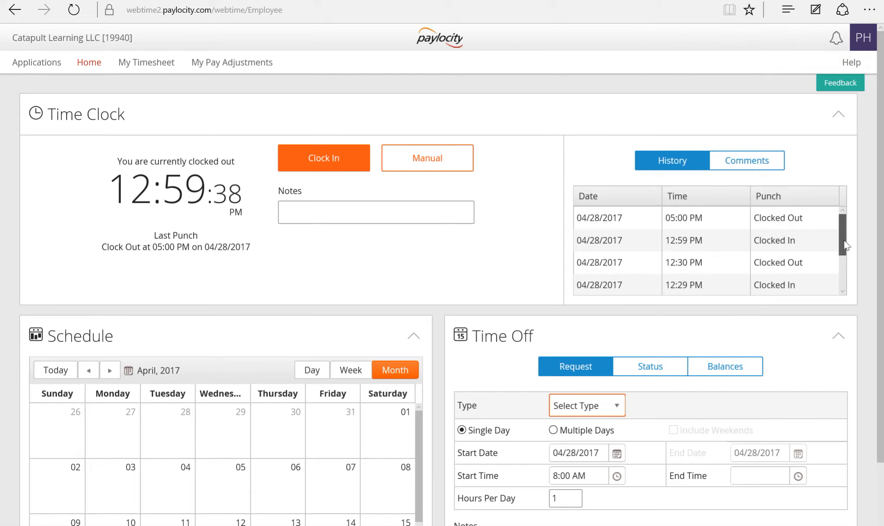
drag(844, 240, 850, 221)
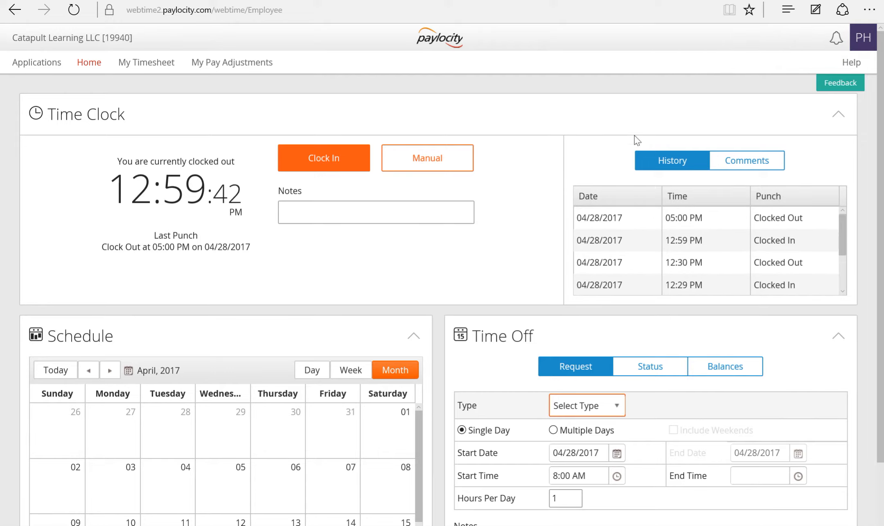
click(334, 164)
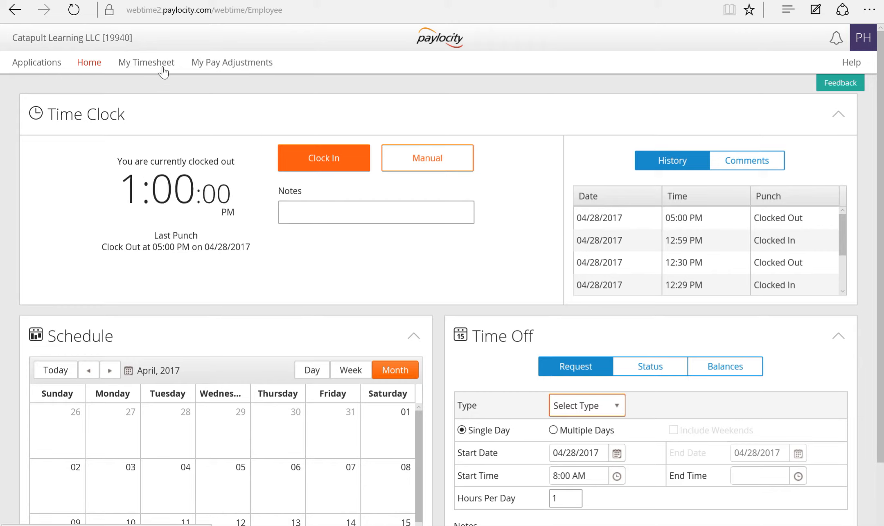
Open the Employee Timesheet for 04/16–04/30/2017 and scroll to Friday 04/28.
click(156, 69)
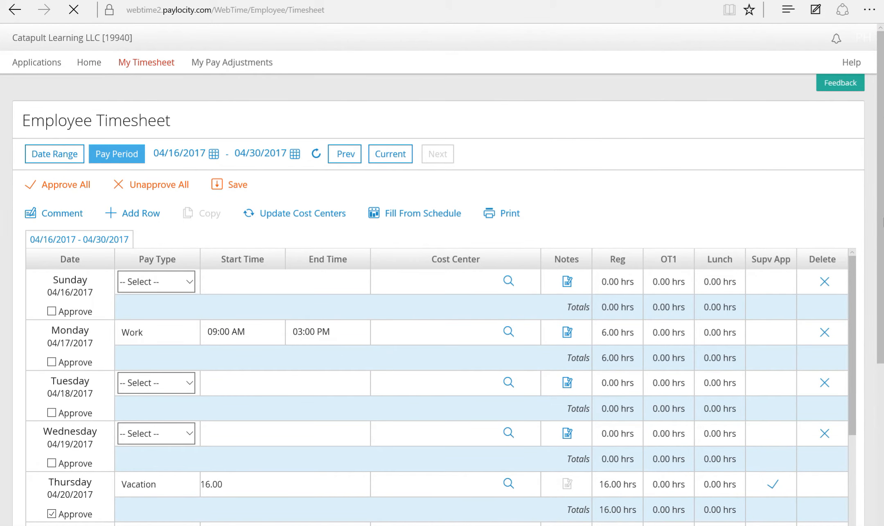
scroll(883, 297, down, 10)
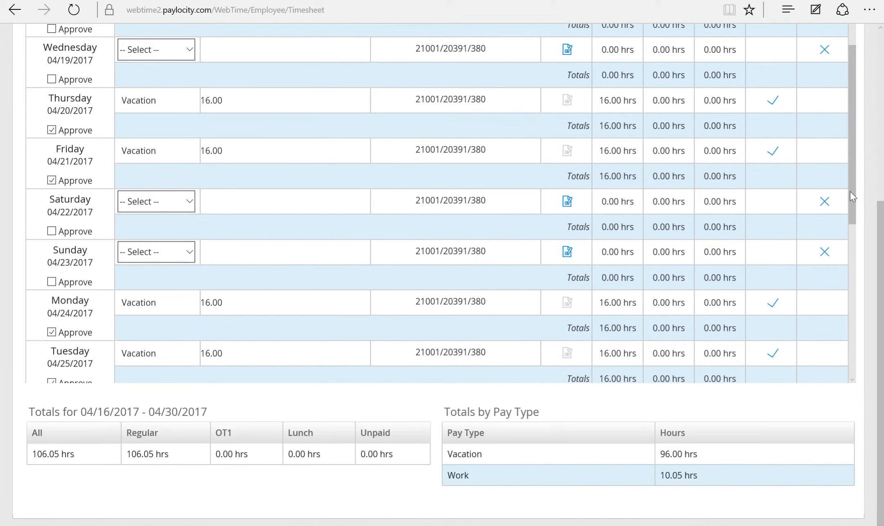
drag(851, 195, 878, 361)
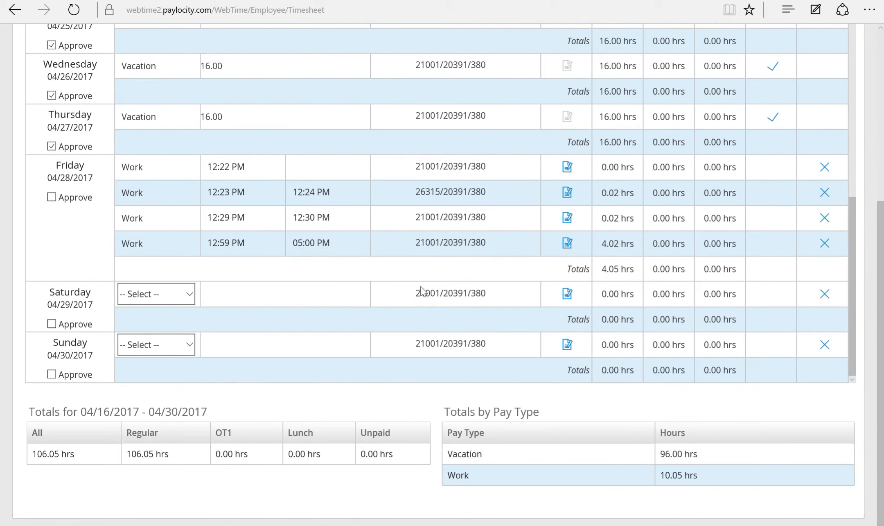
Inspect Friday's 12:59 PM, 12:29 PM, 12:22 PM and 12:23 PM Work rows and Saturday's empty row.
click(339, 244)
click(331, 243)
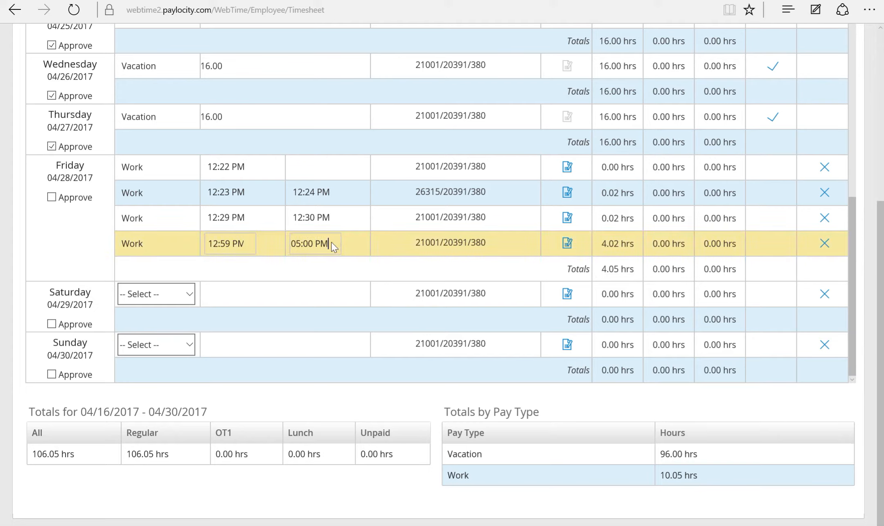
drag(330, 244, 281, 244)
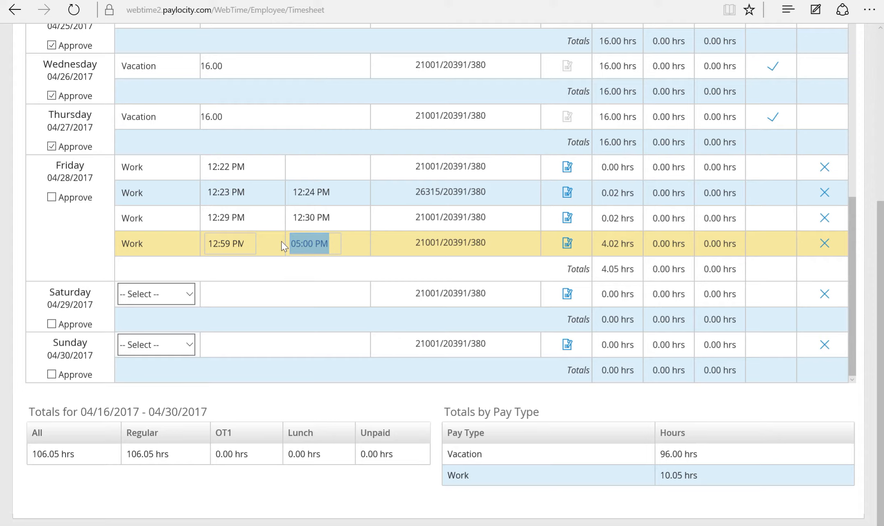
click(324, 221)
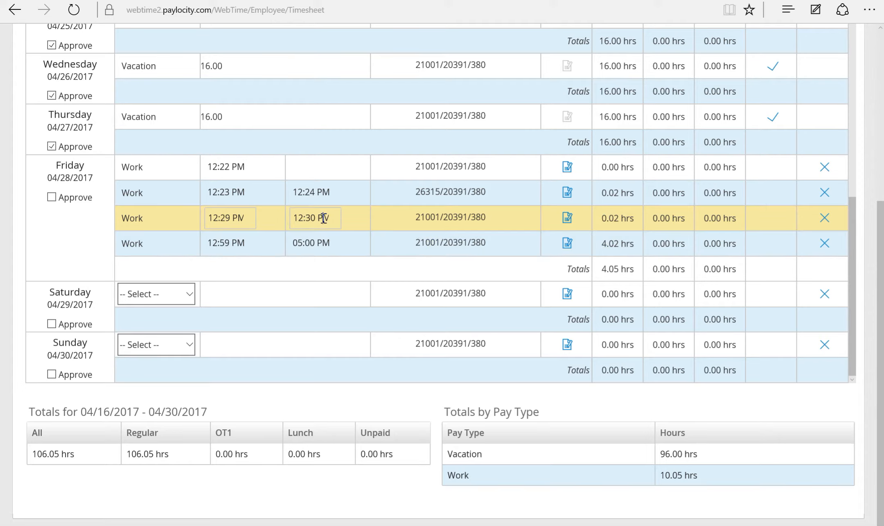
click(320, 172)
click(312, 199)
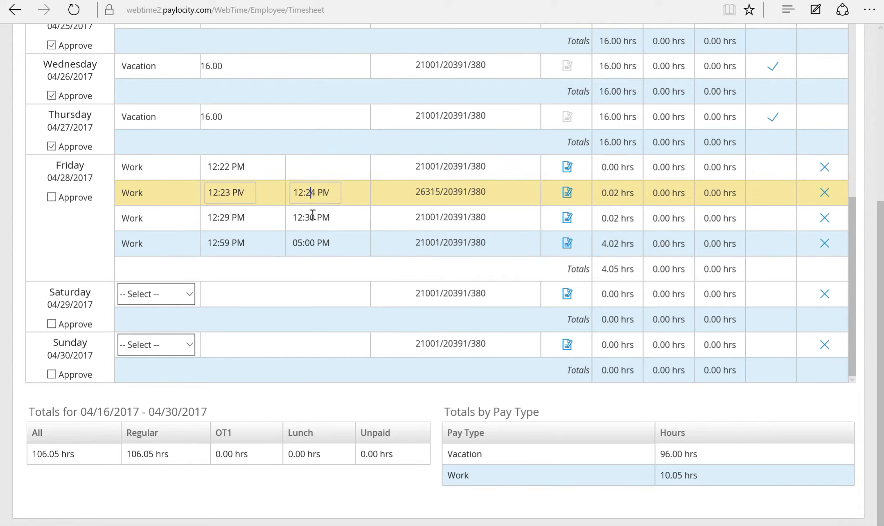
click(296, 300)
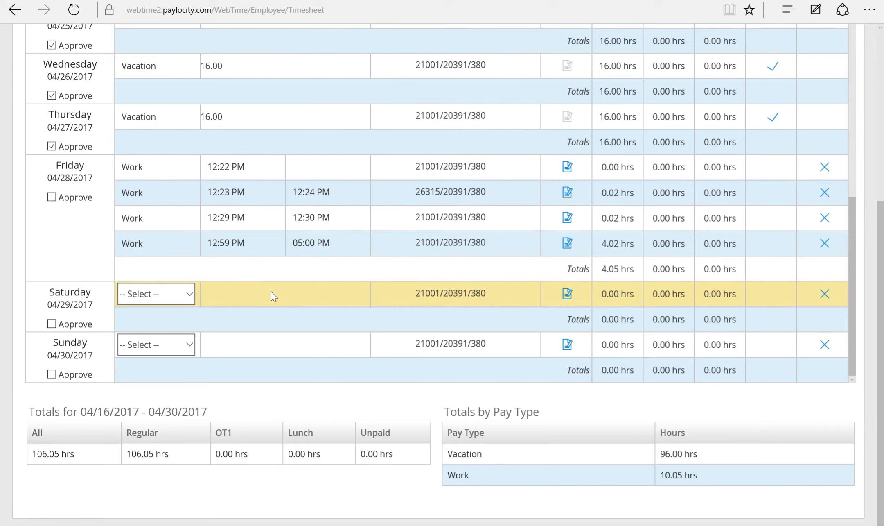
Set Saturday 04/29's row to pay type Work starting at 09:00 AM.
click(193, 293)
click(181, 307)
drag(244, 293, 203, 295)
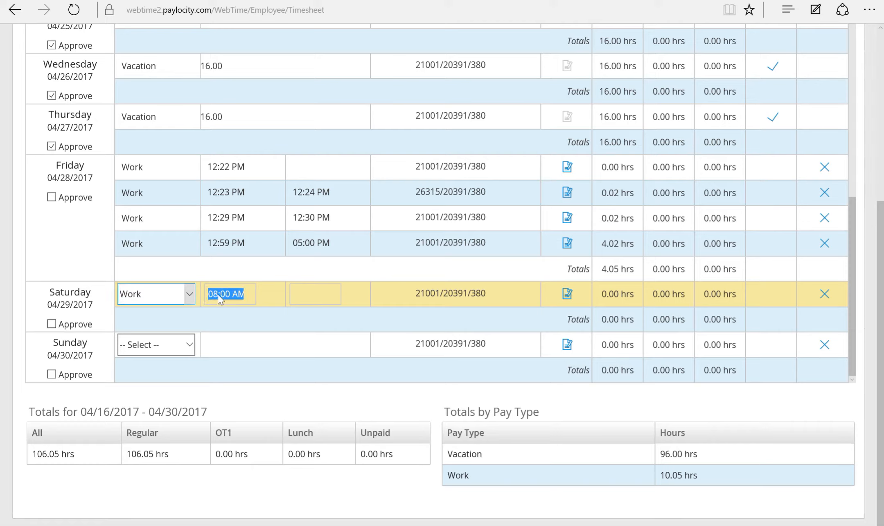
key(BackSpace)
text((;00)
drag(236, 290, 193, 289)
text(9:00 AM)
click(263, 124)
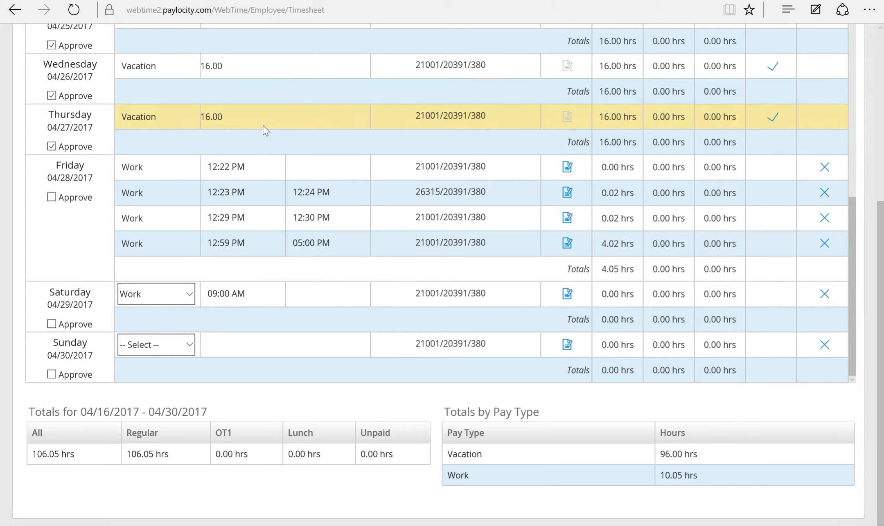
Change Friday's first Work row to run from 03:00 PM to 05:00 PM.
click(237, 167)
drag(243, 167, 206, 167)
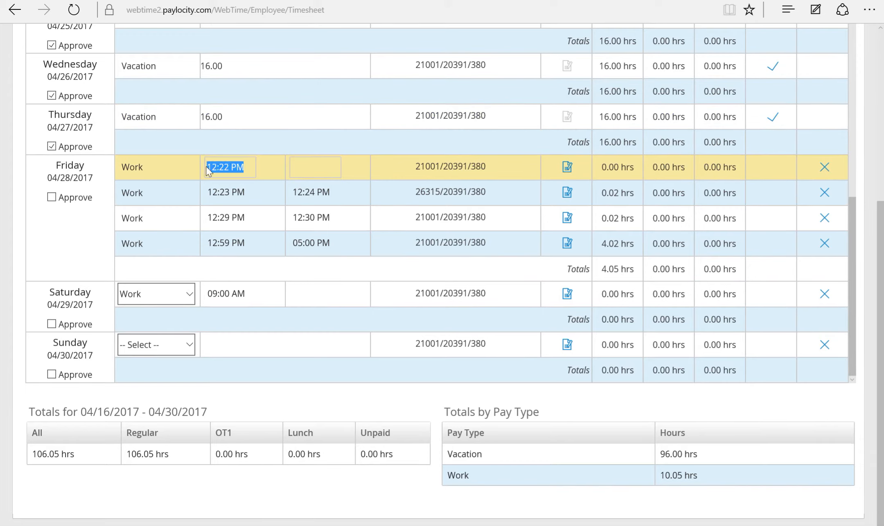
text(3:00PM)
click(301, 159)
scroll(351, 115, up, 3)
scroll(351, 115, up, 10)
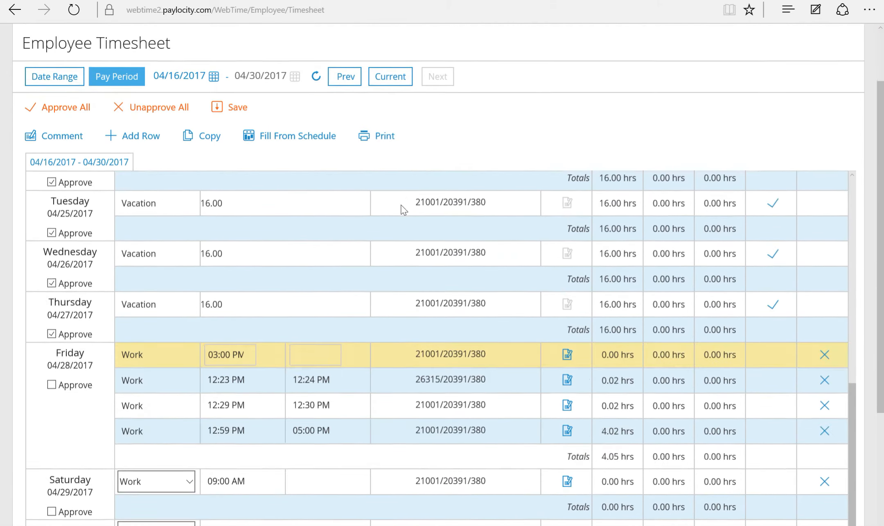
scroll(401, 207, down, 3)
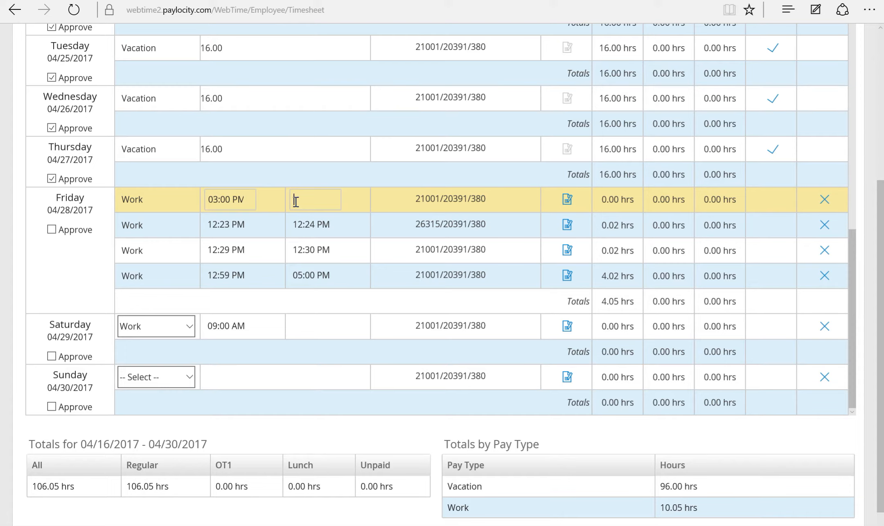
text(5:00PM)
click(307, 148)
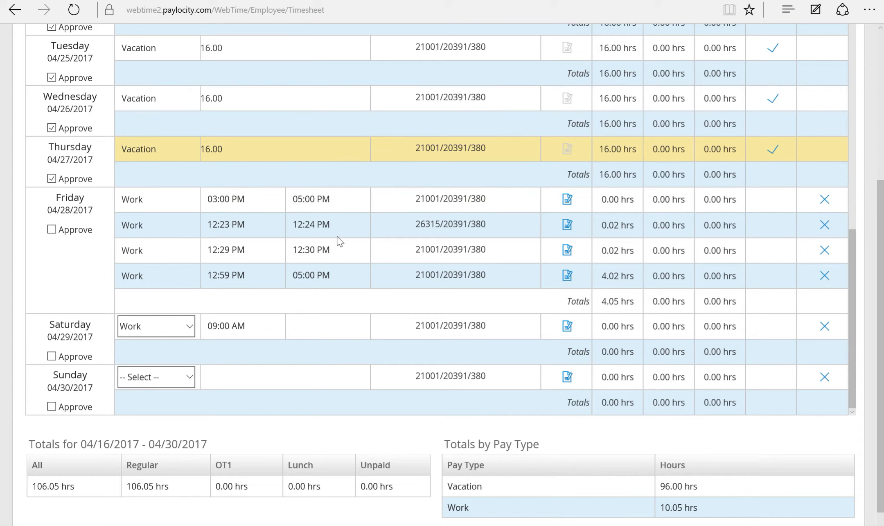
scroll(339, 240, up, 10)
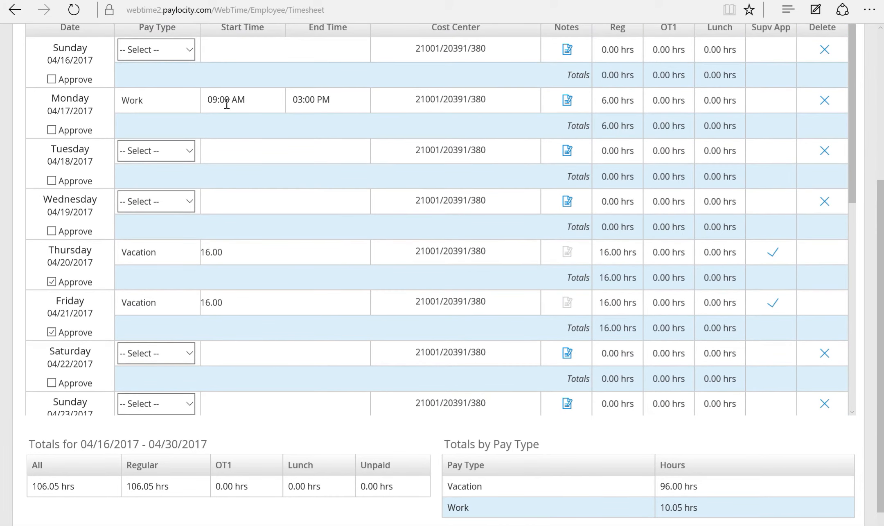
click(192, 157)
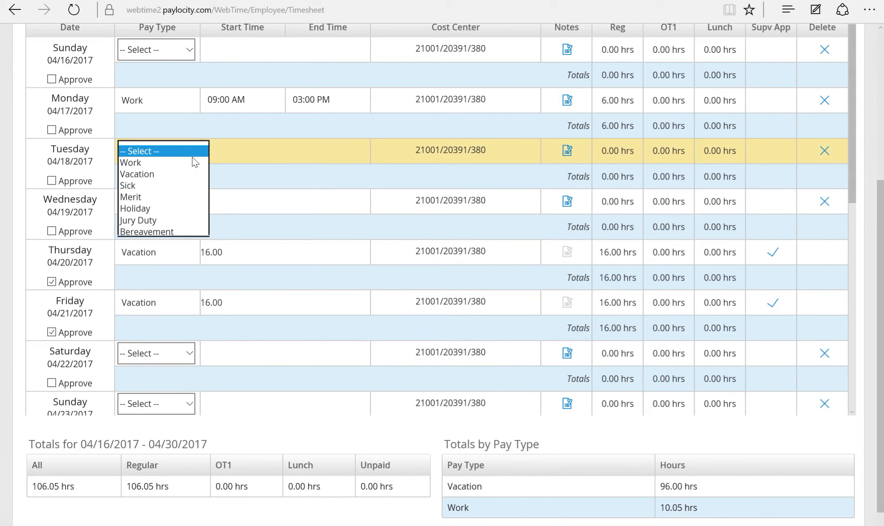
click(178, 174)
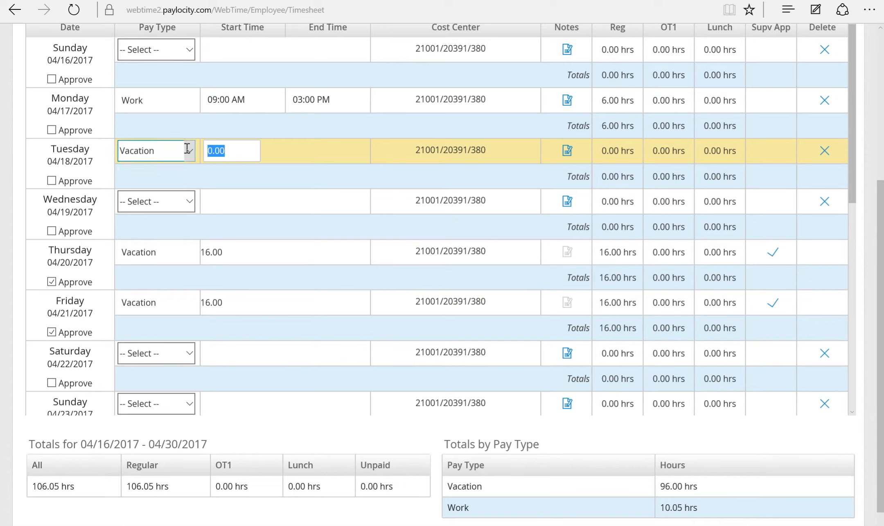
text(*)
key(BackSpace)
text(8:00AM)
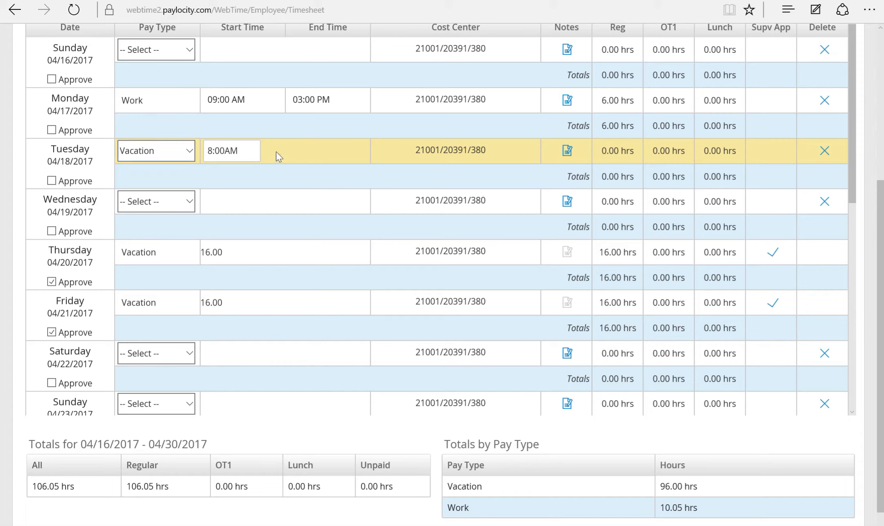
drag(254, 150, 226, 151)
key(BackSpace)
click(233, 200)
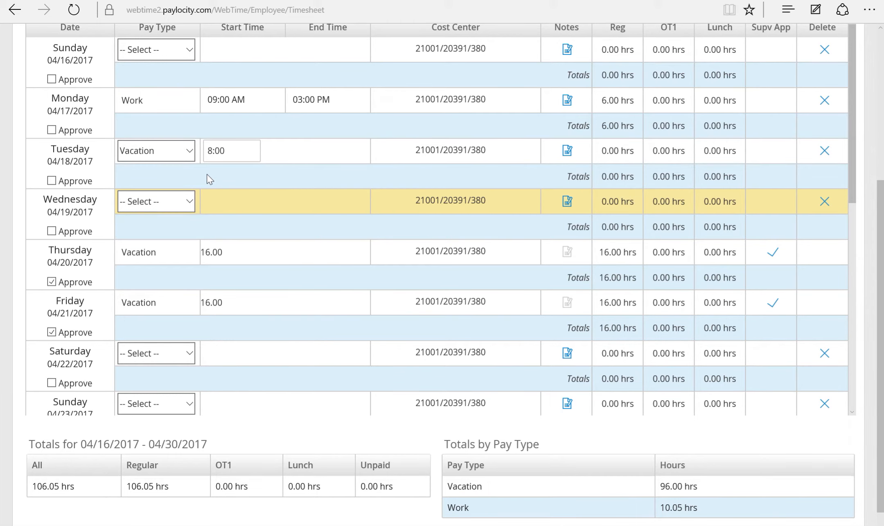
scroll(348, 177, up, 5)
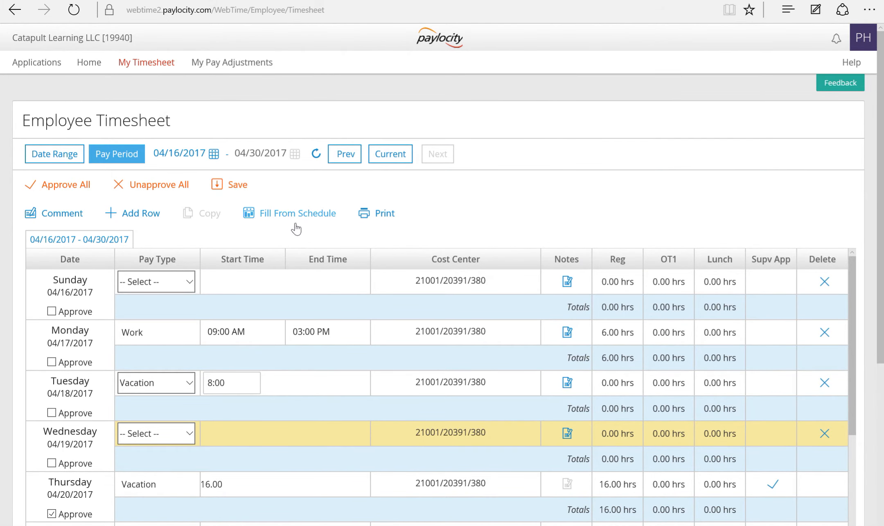
double_click(211, 383)
key(BackSpace)
click(193, 384)
Blank Tuesday's pay type, attempt a save, and give Saturday a 12:00 PM end time.
click(171, 360)
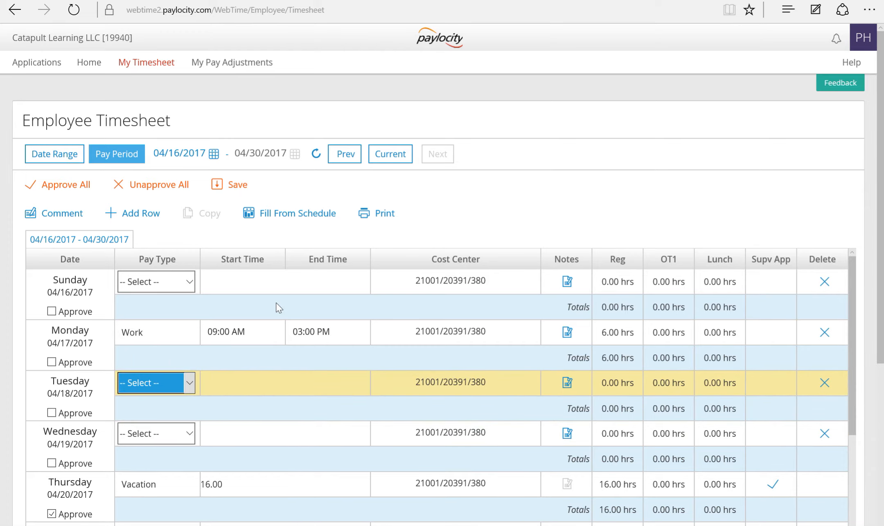
click(231, 186)
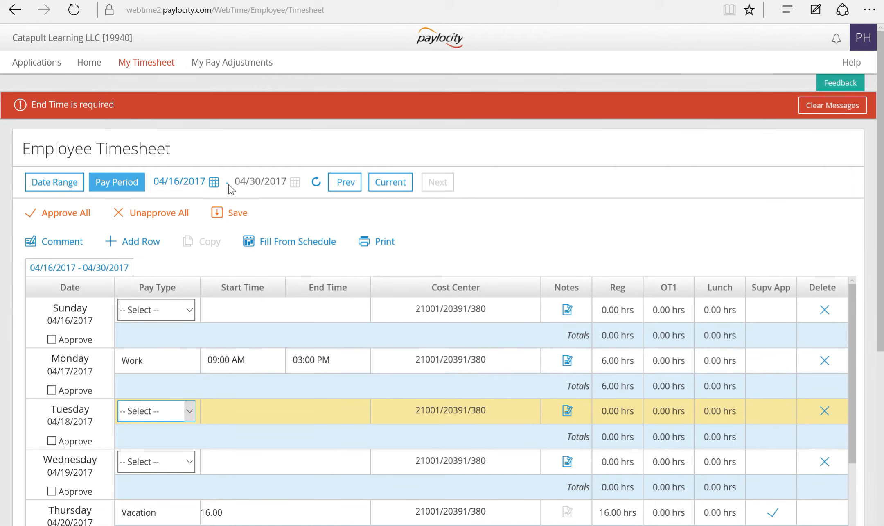
scroll(392, 337, down, 8)
scroll(394, 336, down, 8)
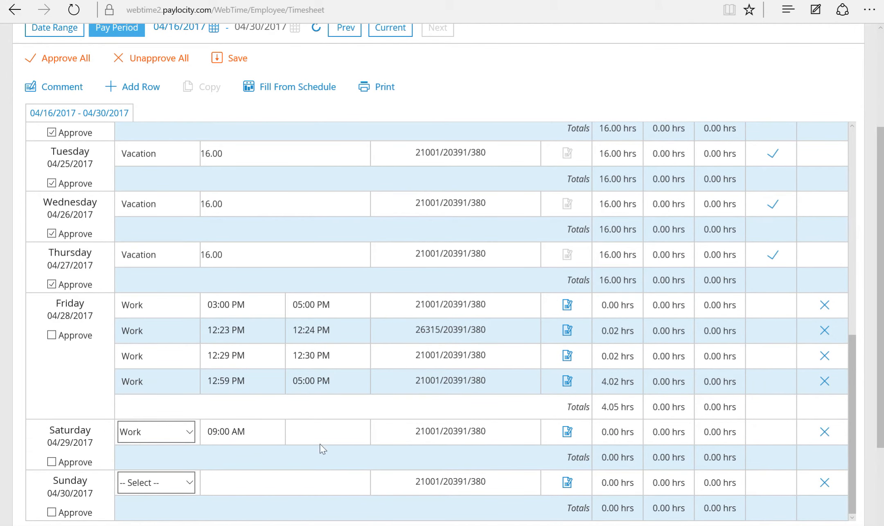
click(314, 433)
text(12:00PM)
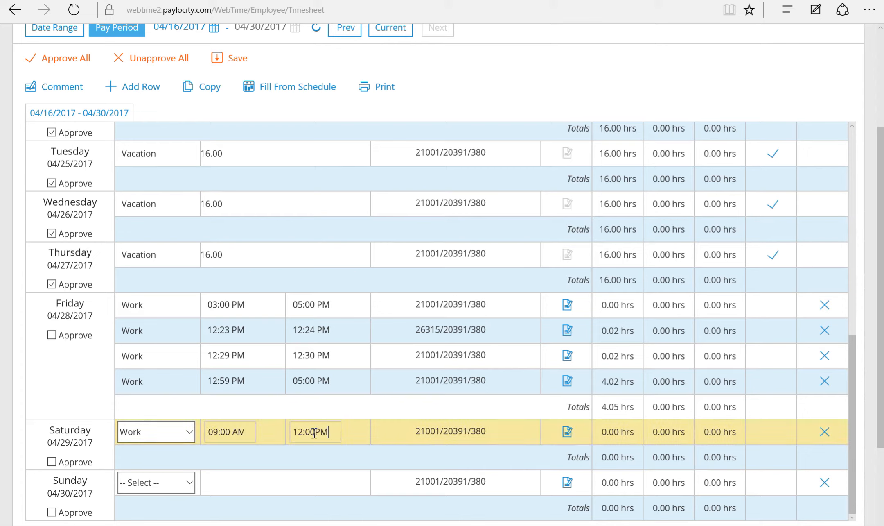
click(337, 279)
Save the timesheet again, review the shift-conflict error, and head back to Home.
scroll(340, 282, up, 1)
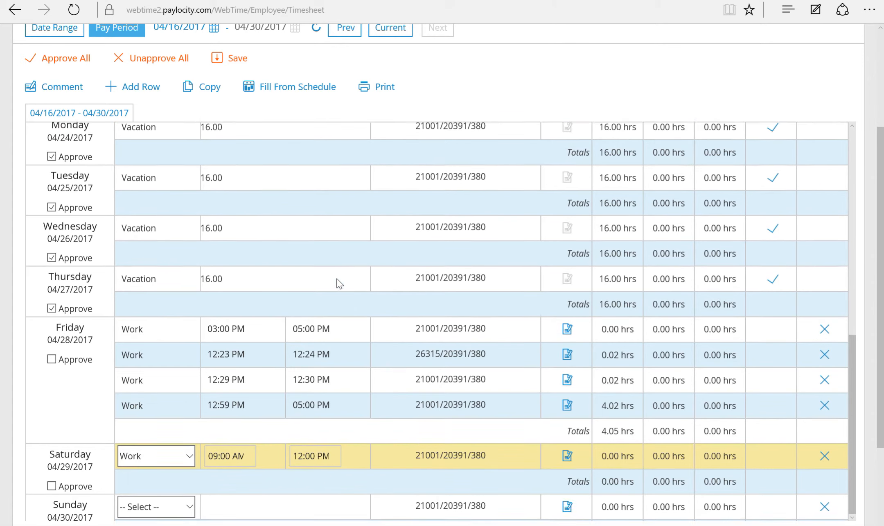
scroll(339, 282, up, 10)
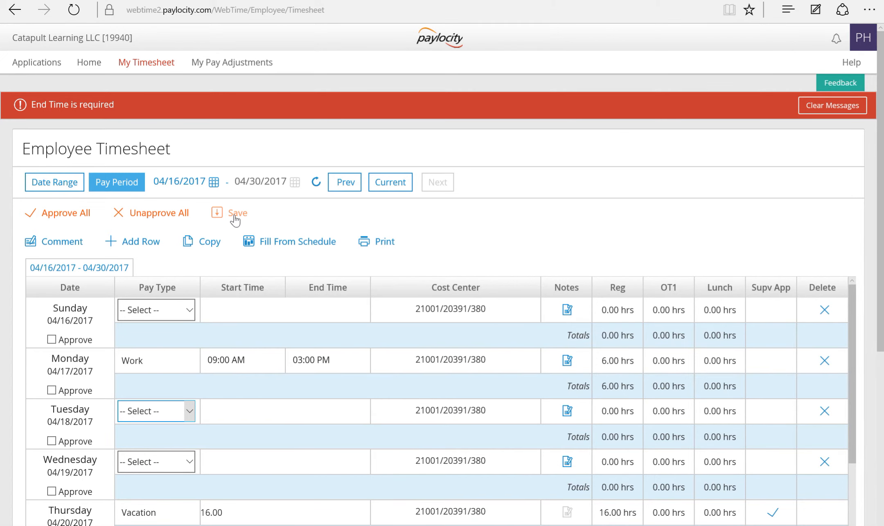
click(235, 219)
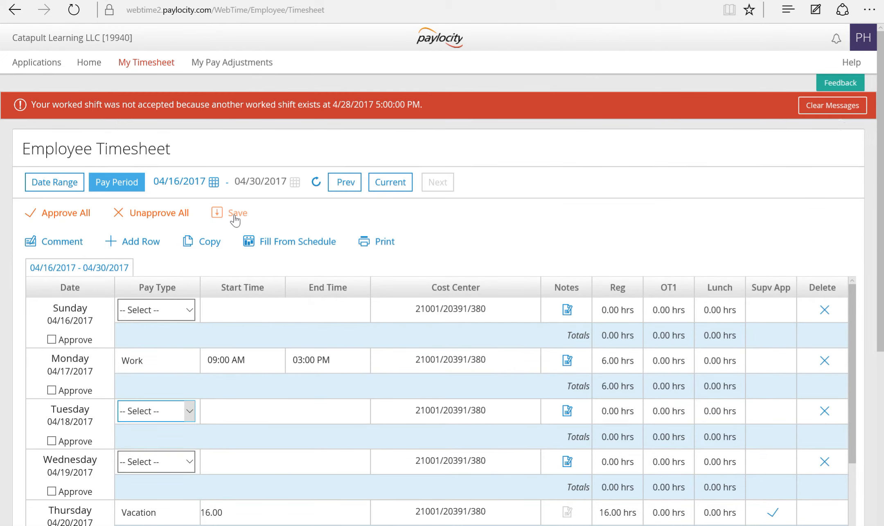
scroll(297, 227, down, 3)
scroll(297, 227, down, 10)
scroll(314, 233, up, 1)
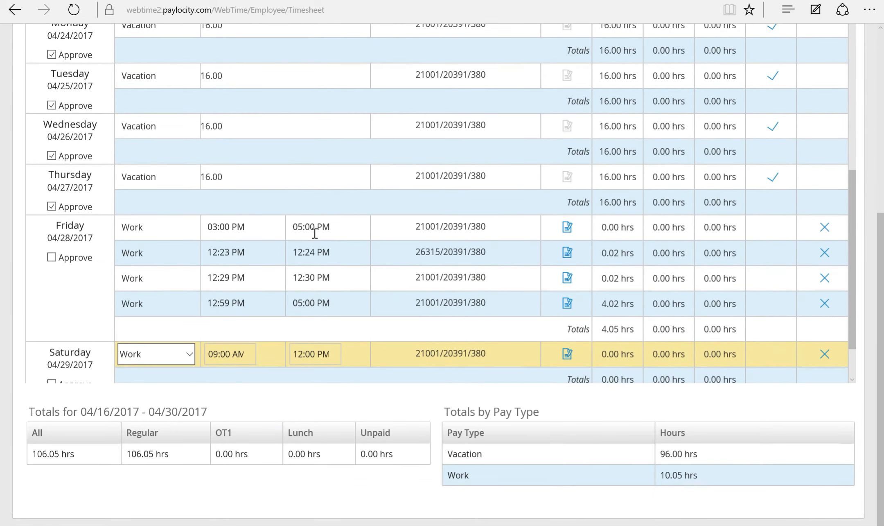
scroll(315, 233, up, 5)
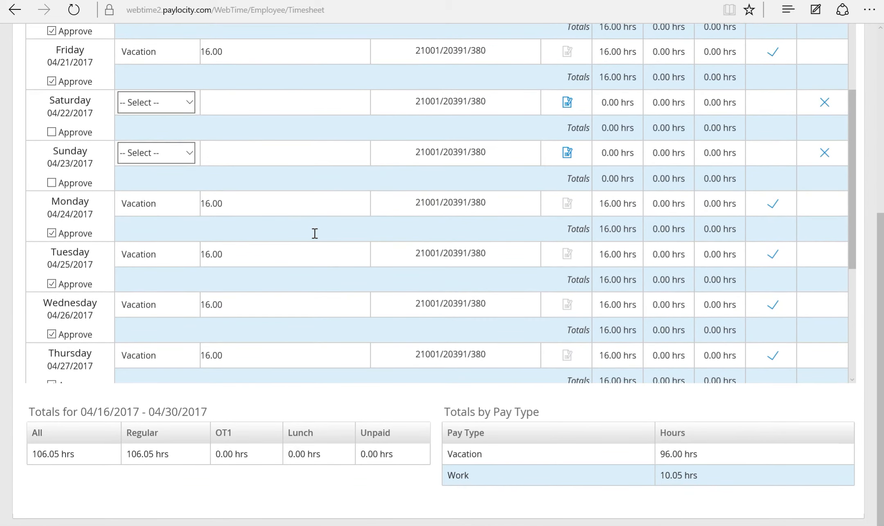
scroll(315, 233, up, 5)
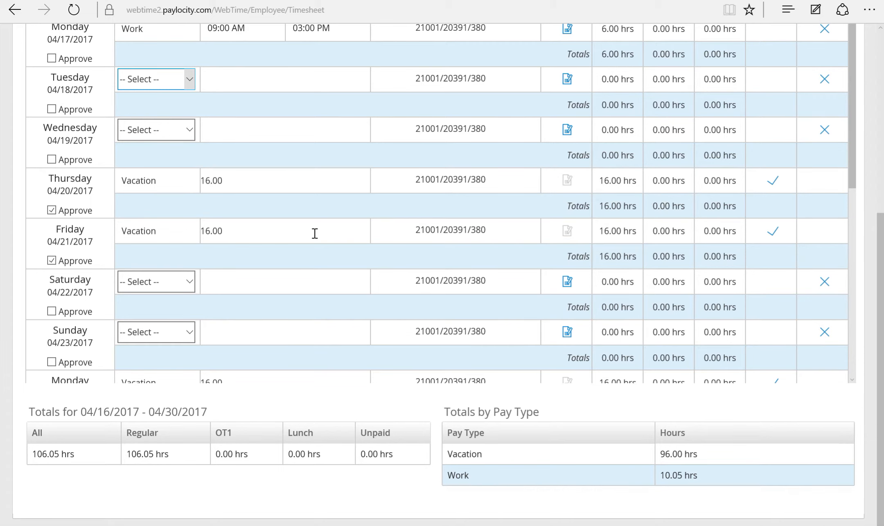
scroll(315, 233, up, 5)
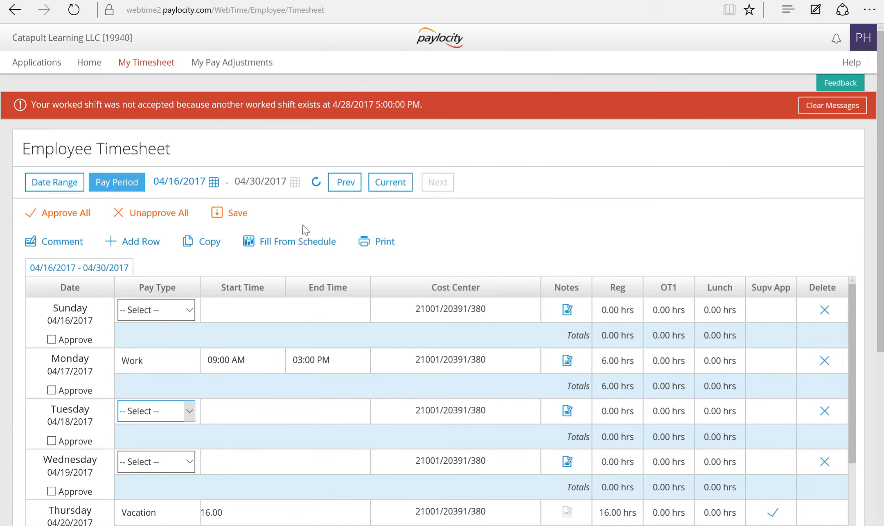
click(92, 61)
Leave the timesheet unsaved and submit a manual Clock In punch for department 26315.
click(388, 307)
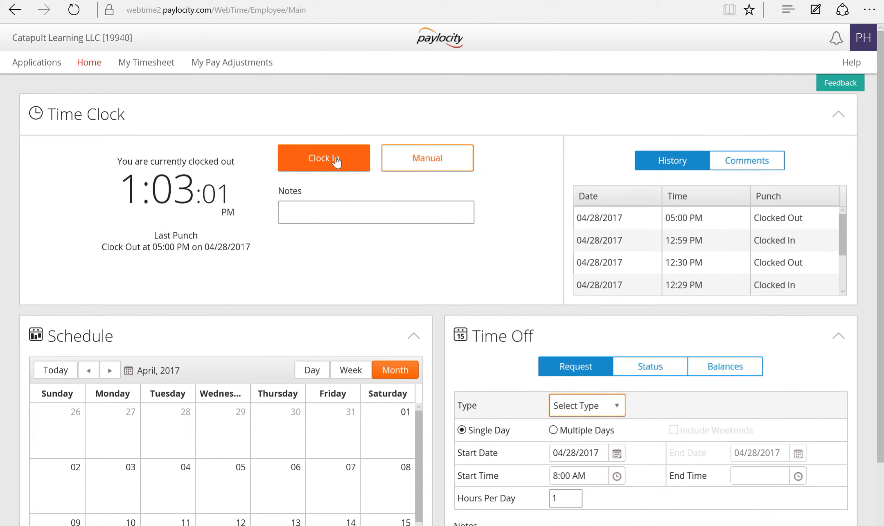
click(450, 166)
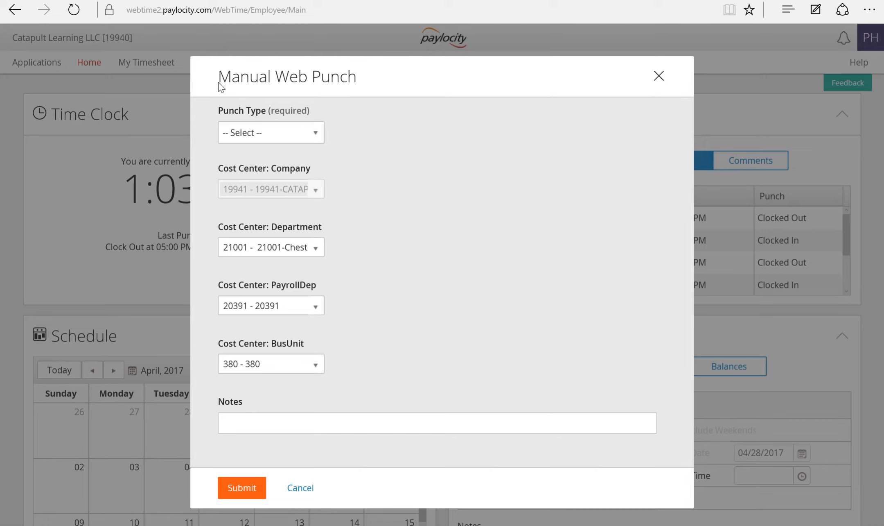
click(315, 135)
click(289, 178)
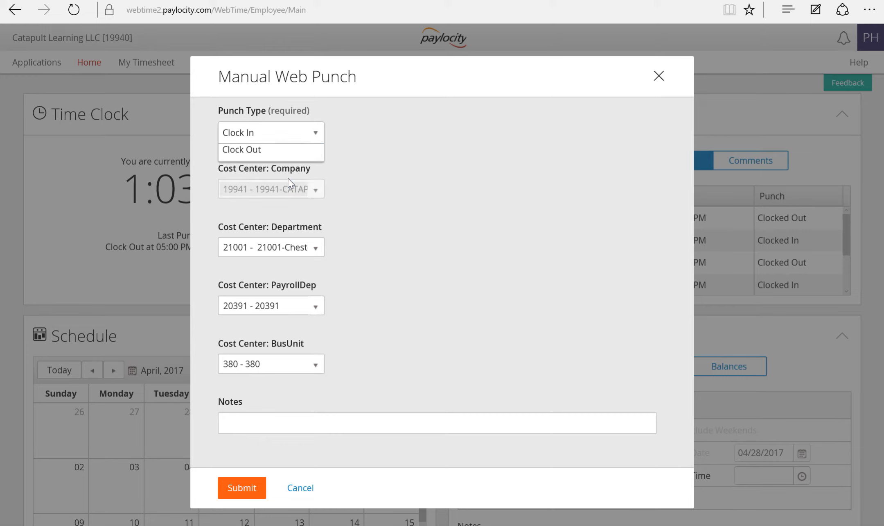
click(319, 251)
click(279, 344)
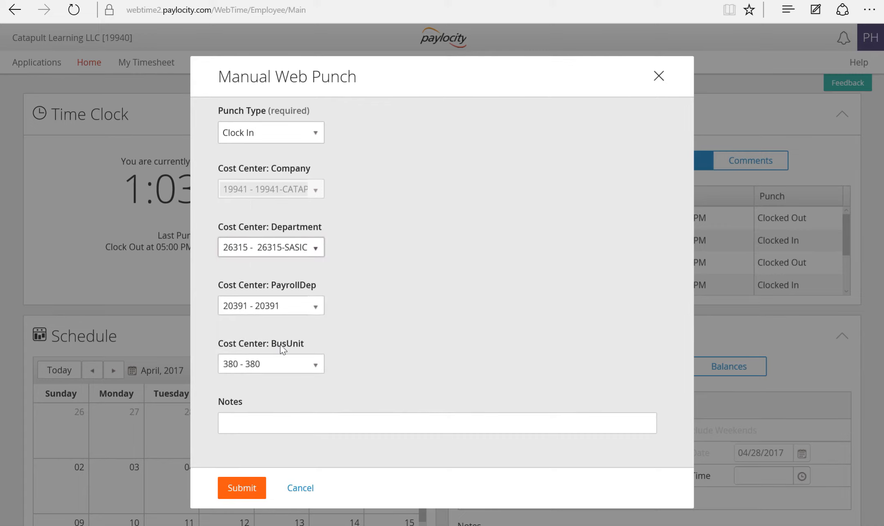
click(237, 490)
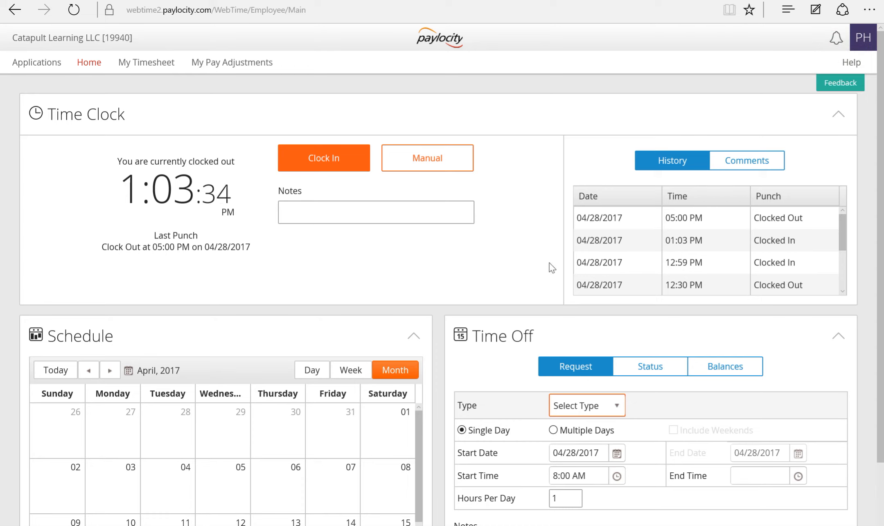
Submit a manual Clock Out punch for department 26315.
click(436, 164)
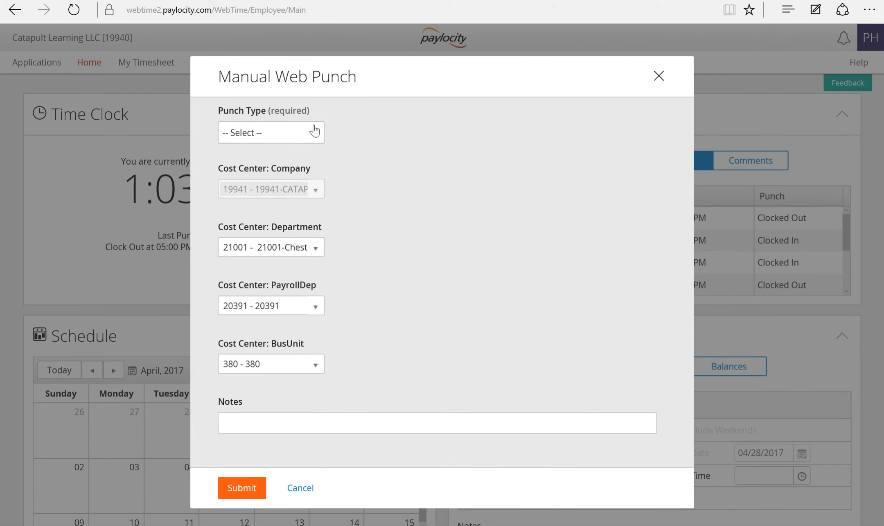
click(314, 131)
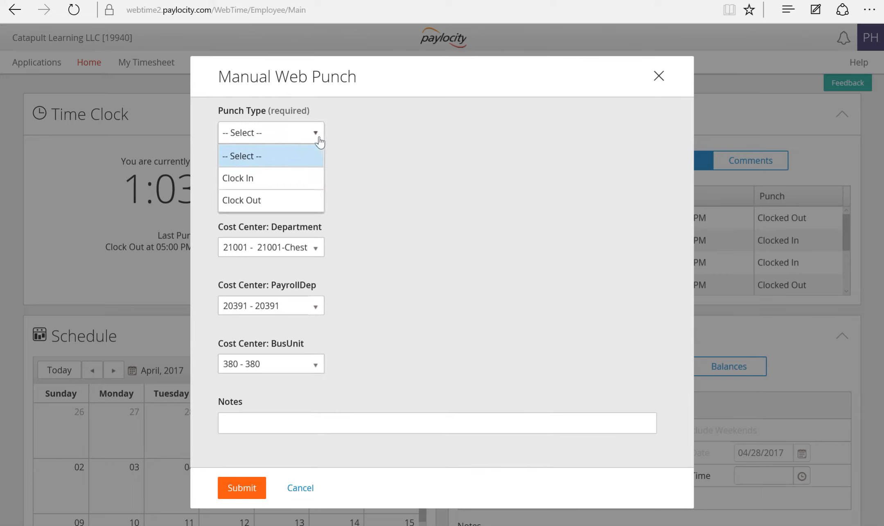
click(297, 196)
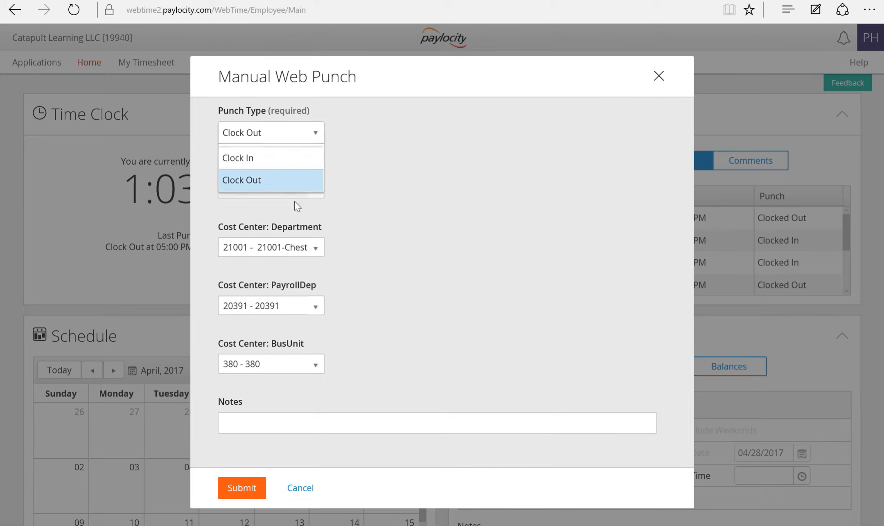
click(314, 247)
click(275, 333)
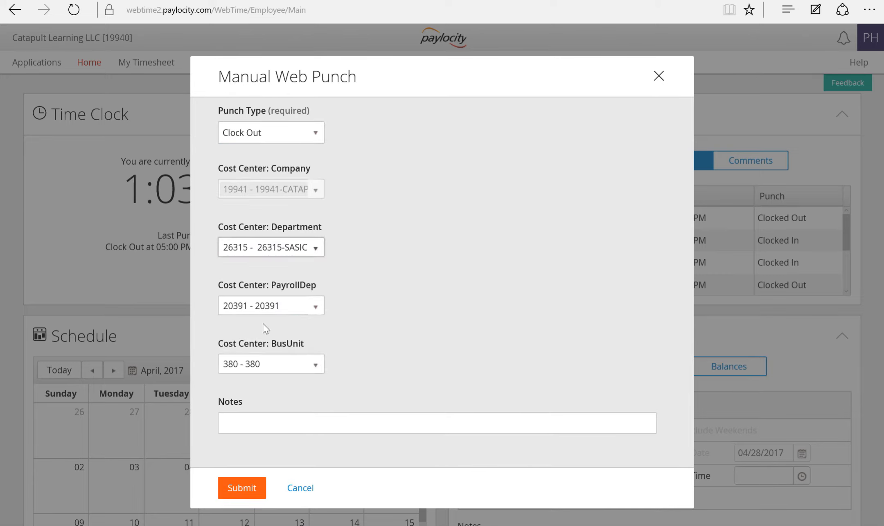
click(234, 487)
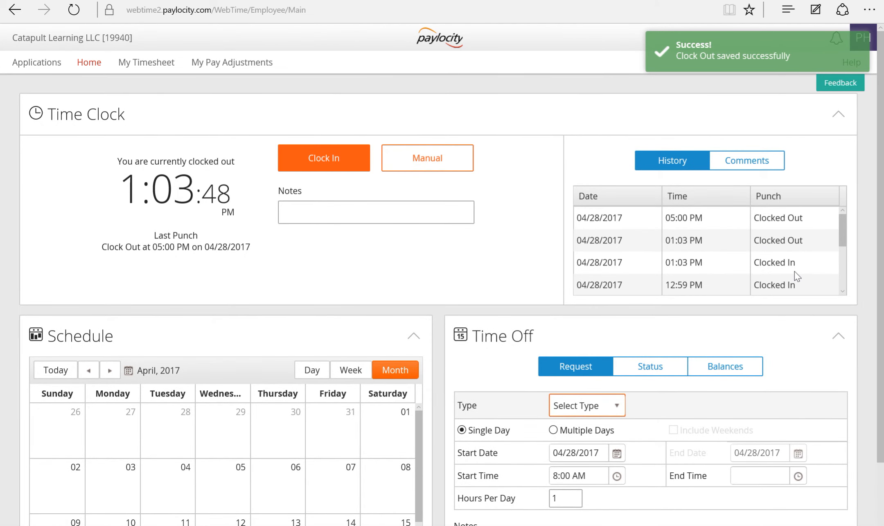
Reopen the timesheet and review Friday's new 12:59–01:03 PM and 01:03–05:00 PM rows.
click(162, 65)
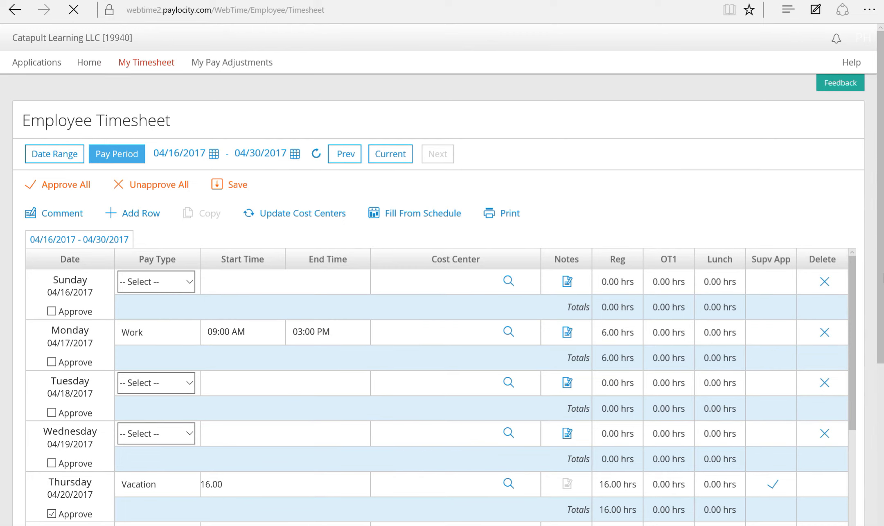
scroll(864, 335, down, 10)
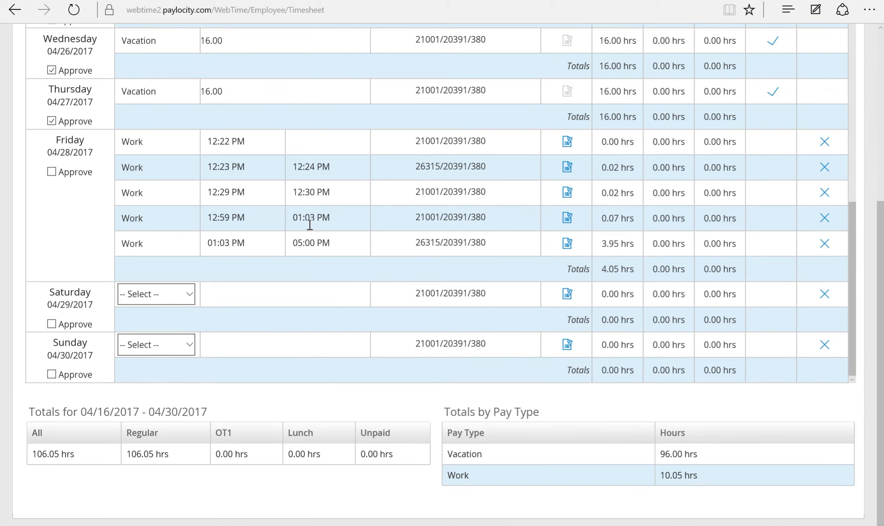
scroll(344, 280, up, 10)
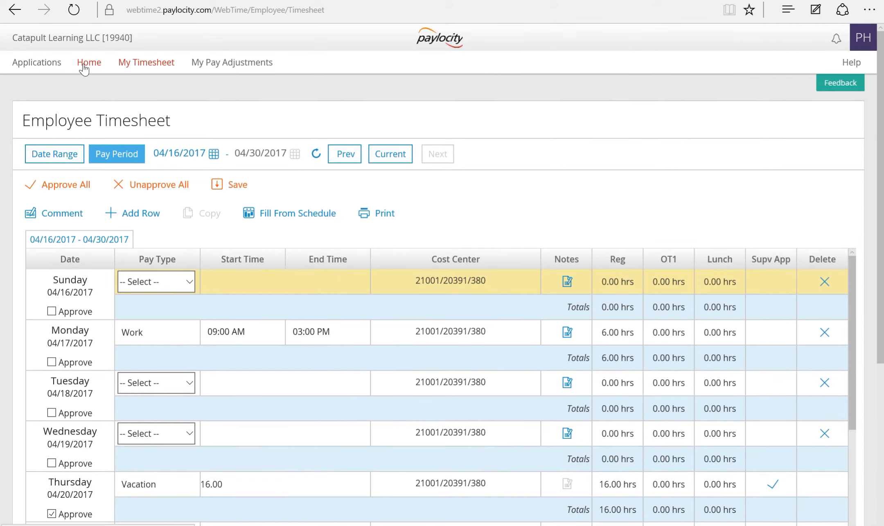
Request 8 hours of Vacation starting 05/03/2017, confirming past the negative-balance warning.
click(84, 69)
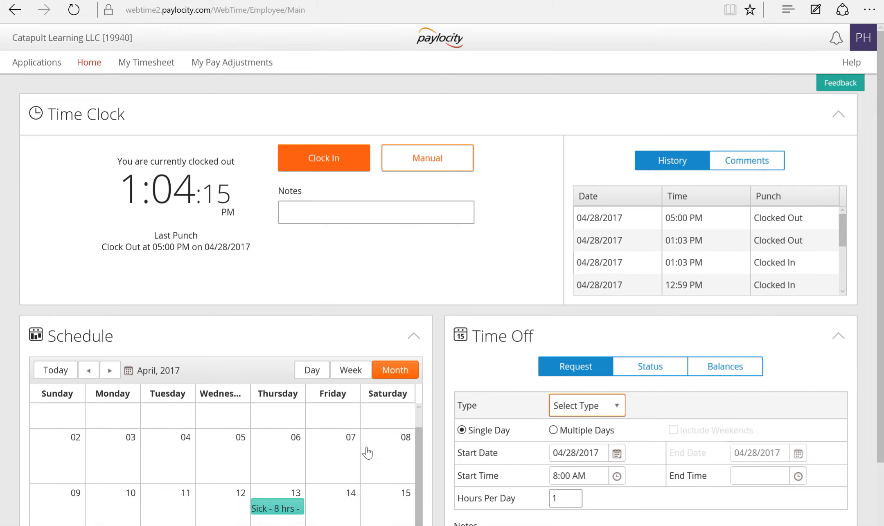
scroll(368, 453, down, 1)
scroll(442, 274, down, 1)
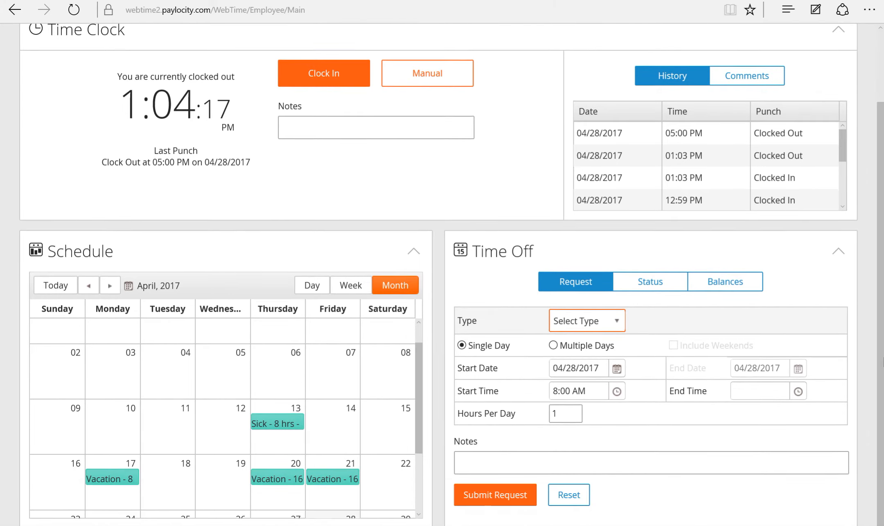
click(618, 325)
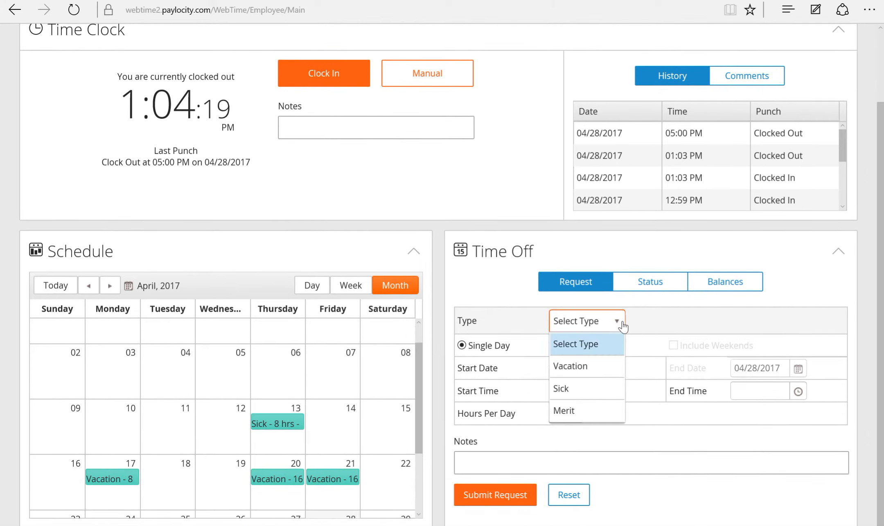
click(611, 364)
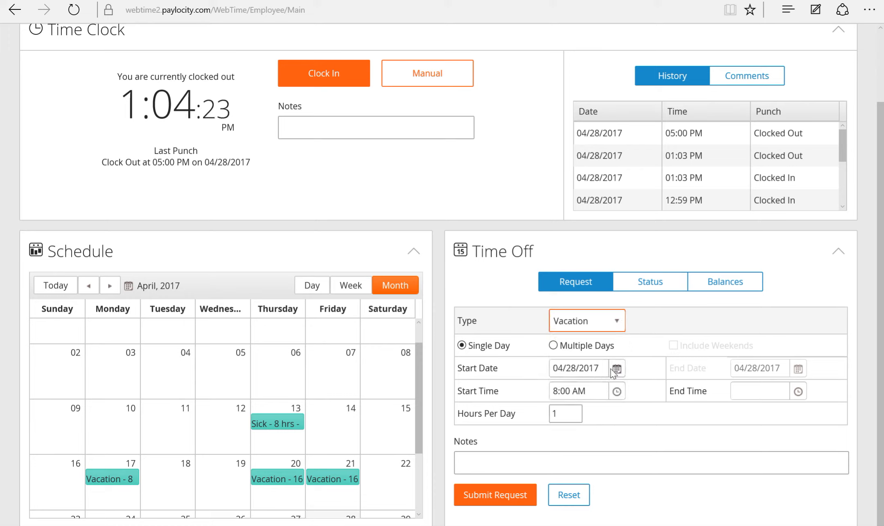
click(616, 369)
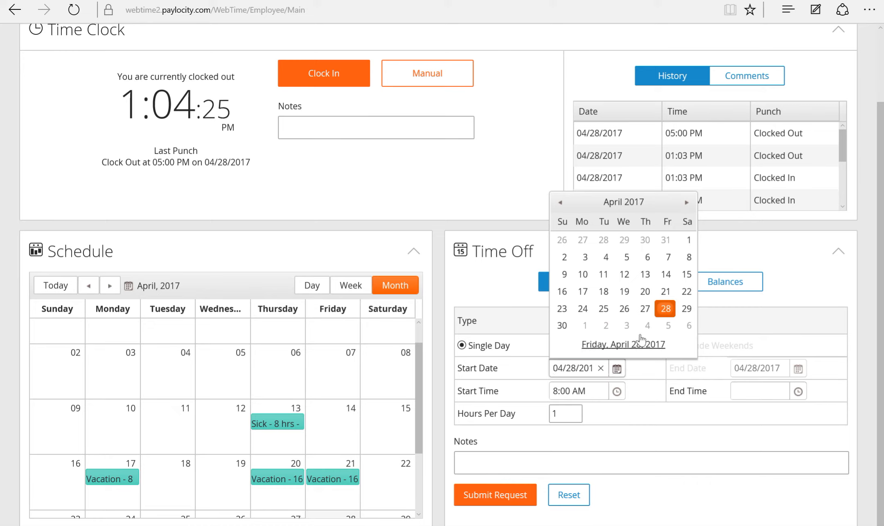
click(625, 326)
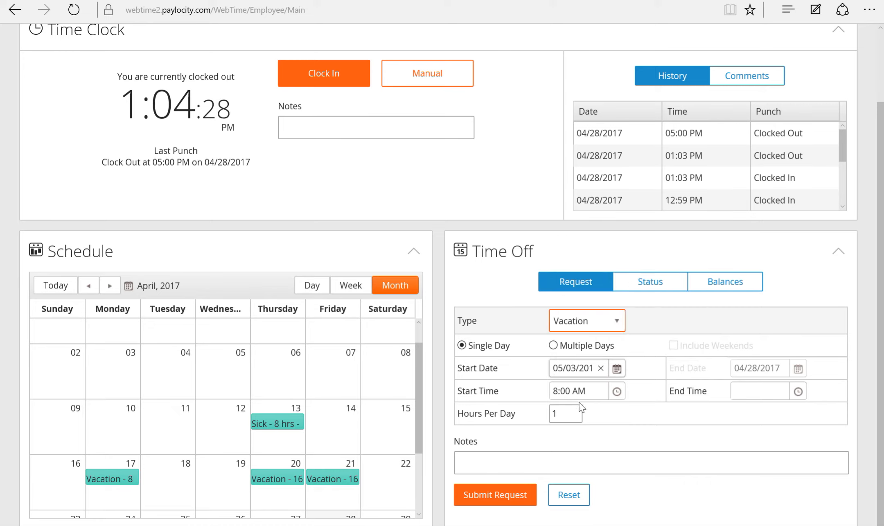
drag(573, 411, 550, 411)
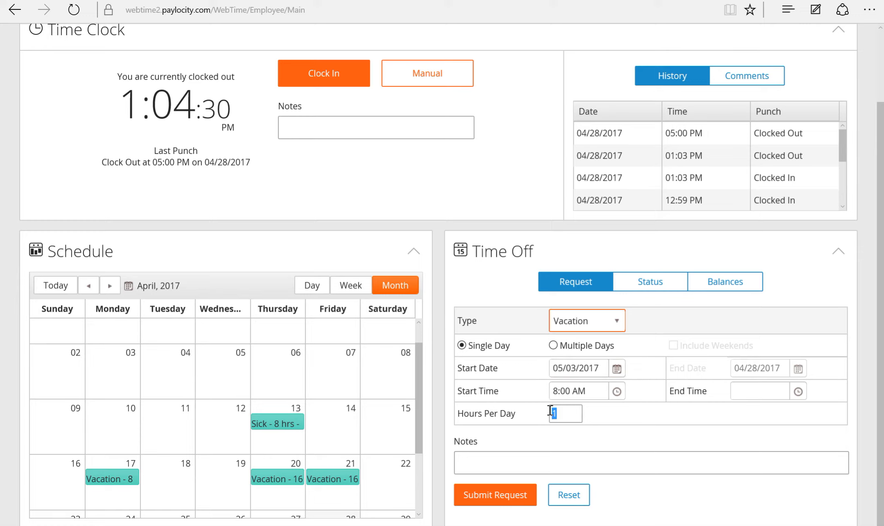
text(8)
click(518, 494)
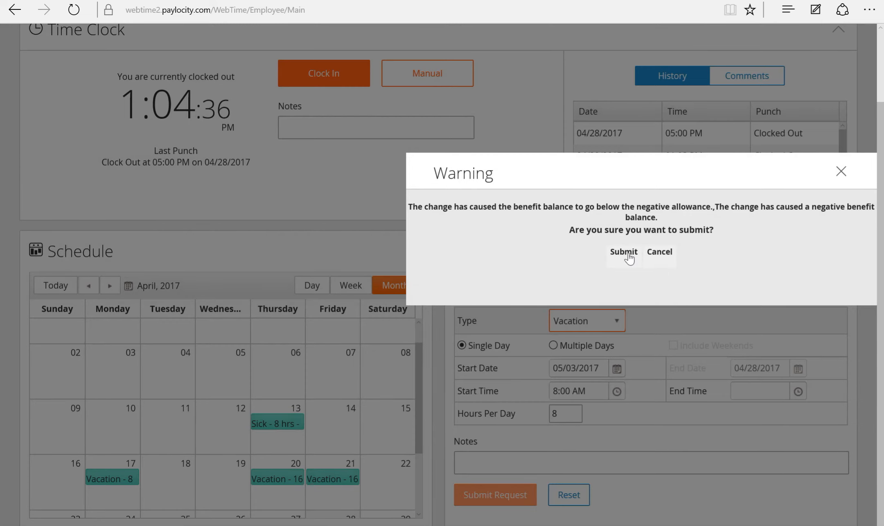
click(627, 253)
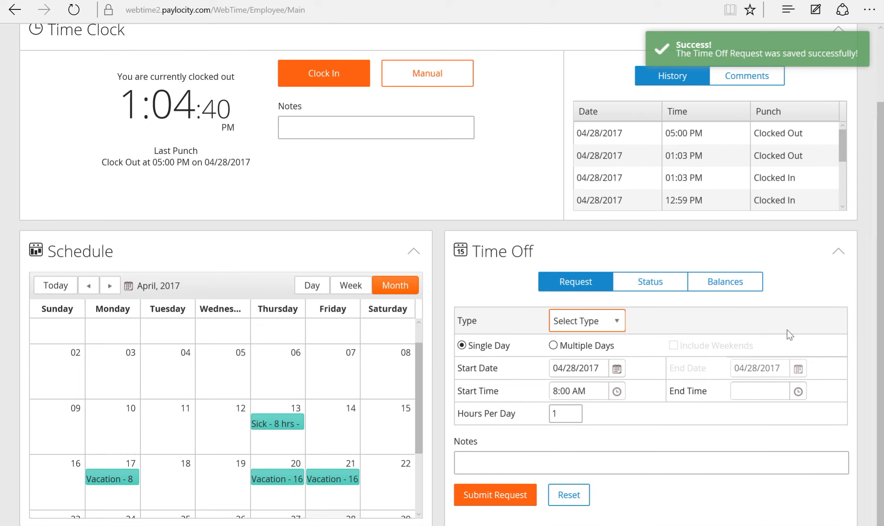
drag(417, 369, 418, 439)
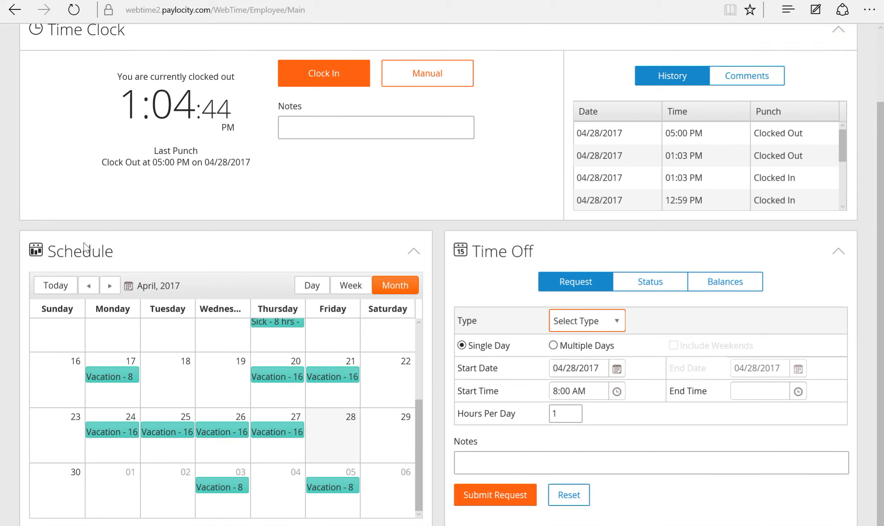
click(228, 490)
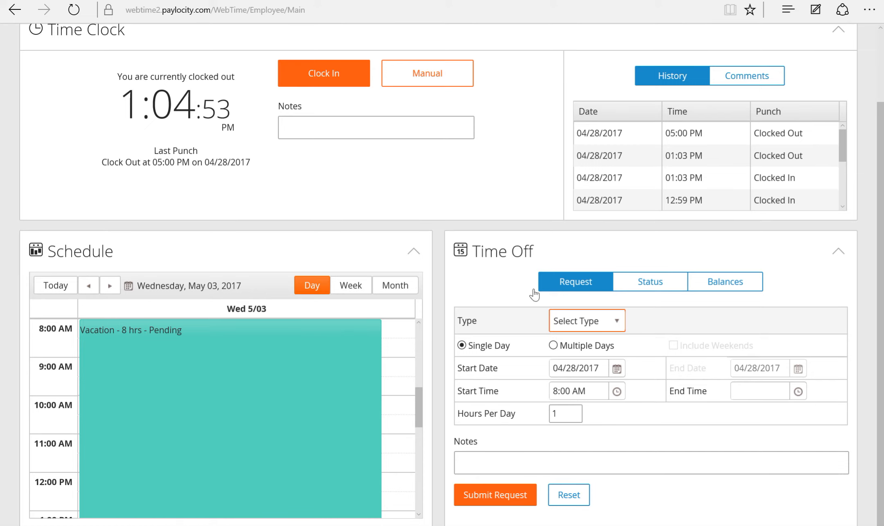
click(391, 287)
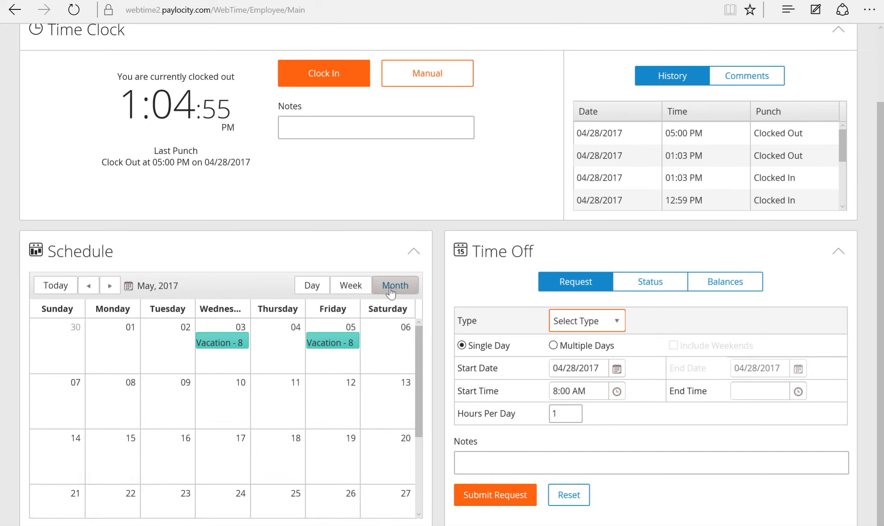
click(89, 285)
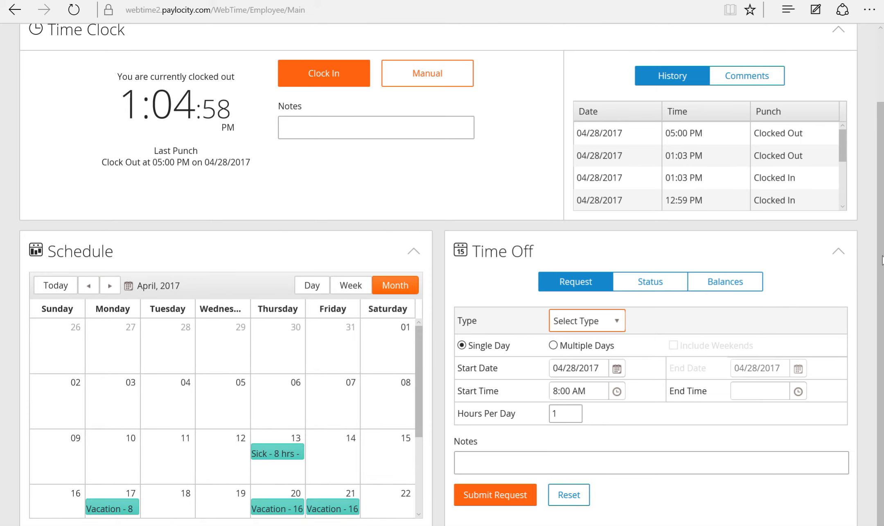
scroll(280, 95, up, 2)
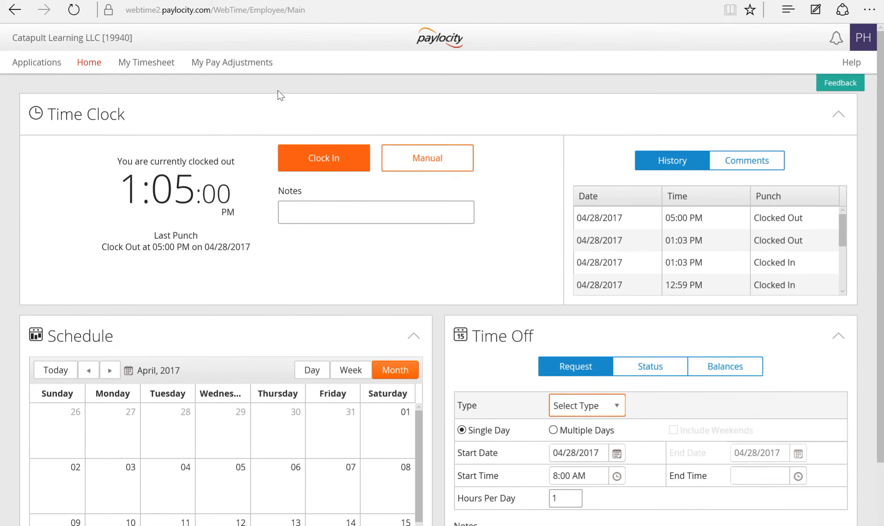
click(145, 66)
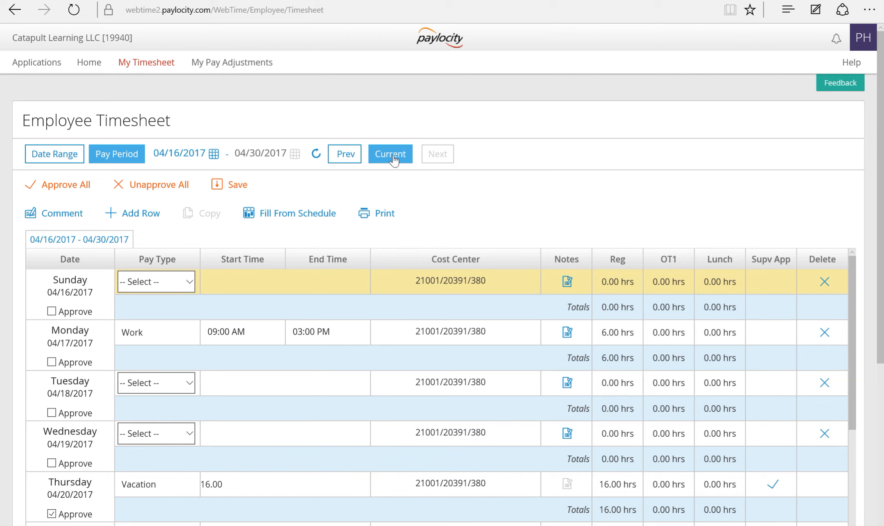
scroll(443, 274, down, 5)
scroll(43, 336, up, 1)
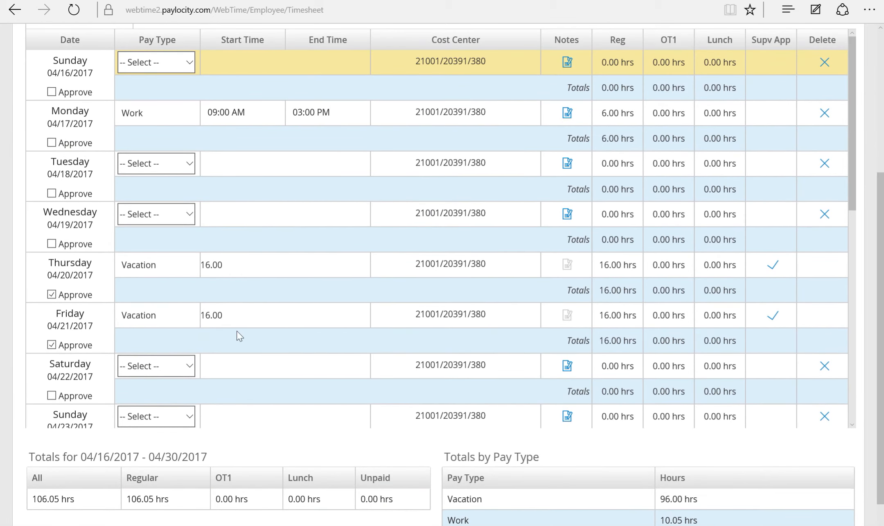
scroll(255, 330, up, 5)
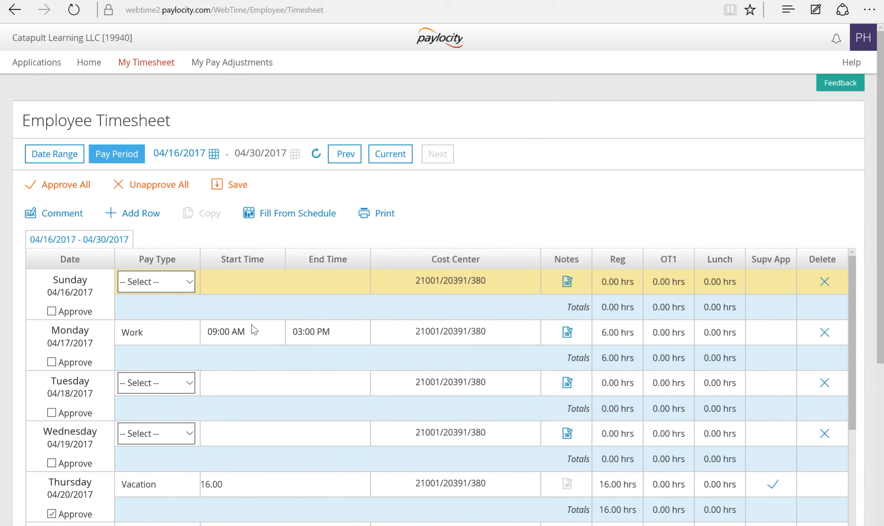
click(98, 65)
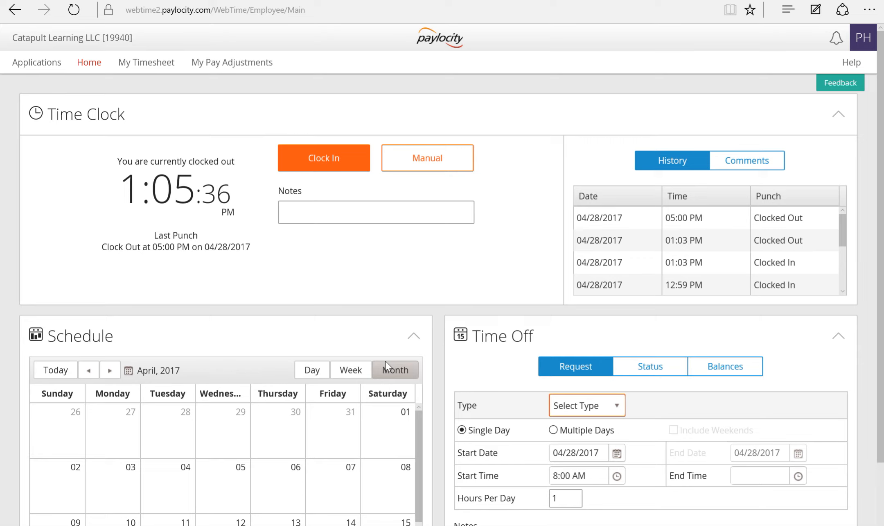
Switch the schedule to Month view, then go to the Web Pay application.
click(386, 361)
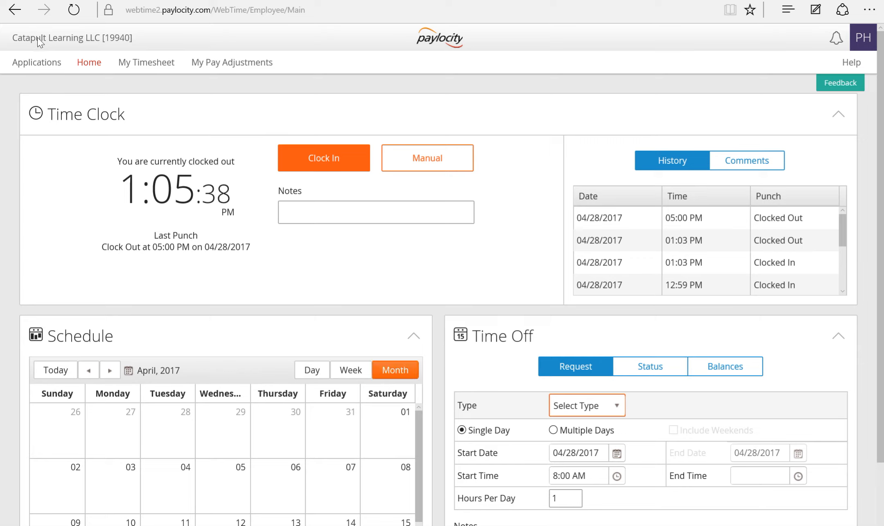
click(37, 62)
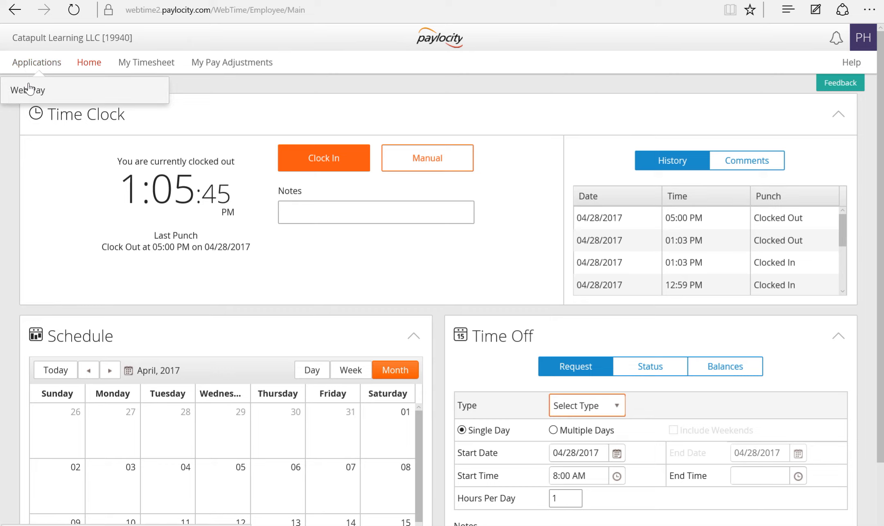
click(29, 90)
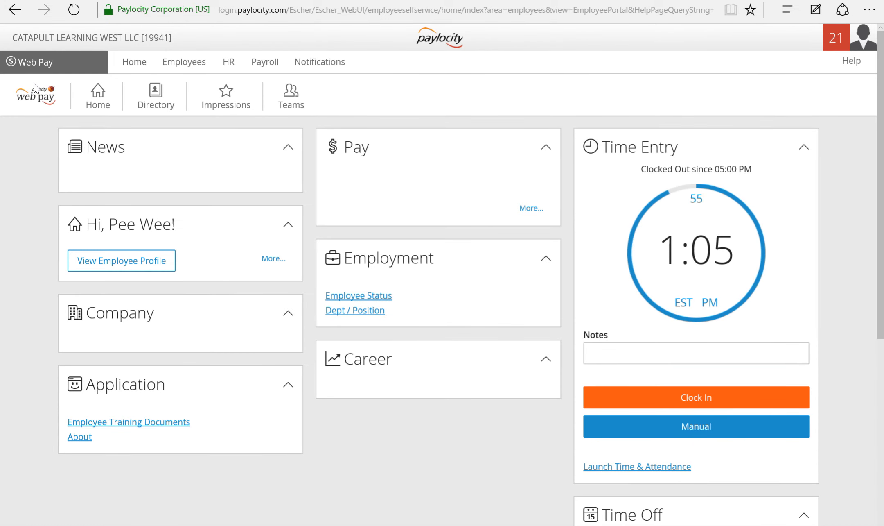
Record a Clock In punch, then set Manual entry's action to Clock Out and close without saving.
mouse_move(881, 133)
mouse_down()
mouse_move(883, 204)
mouse_move(882, 146)
mouse_up()
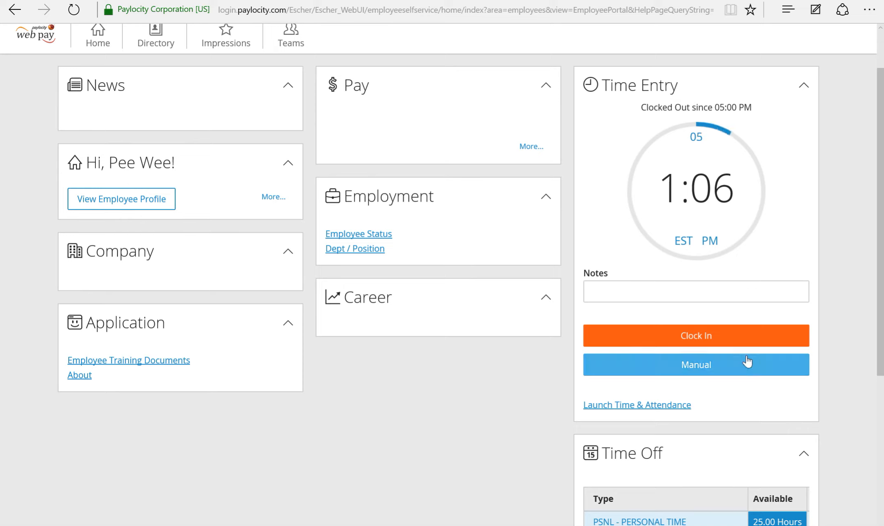
click(711, 339)
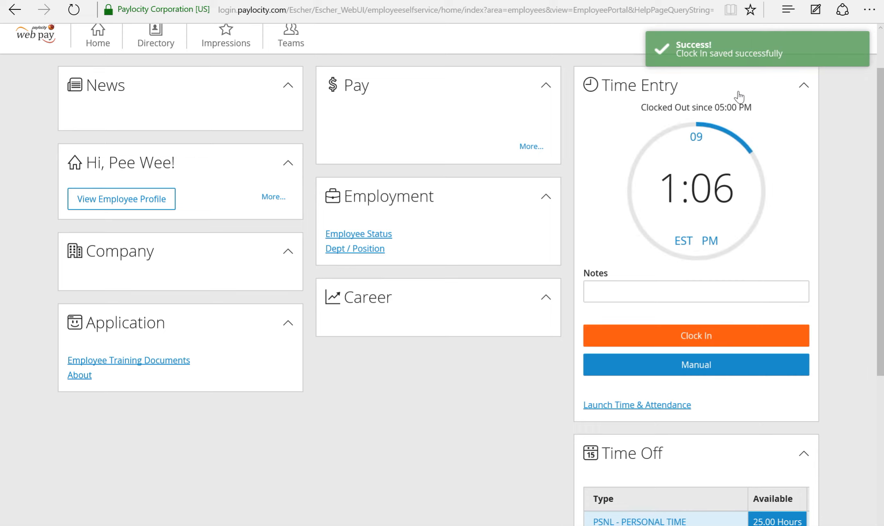
click(690, 365)
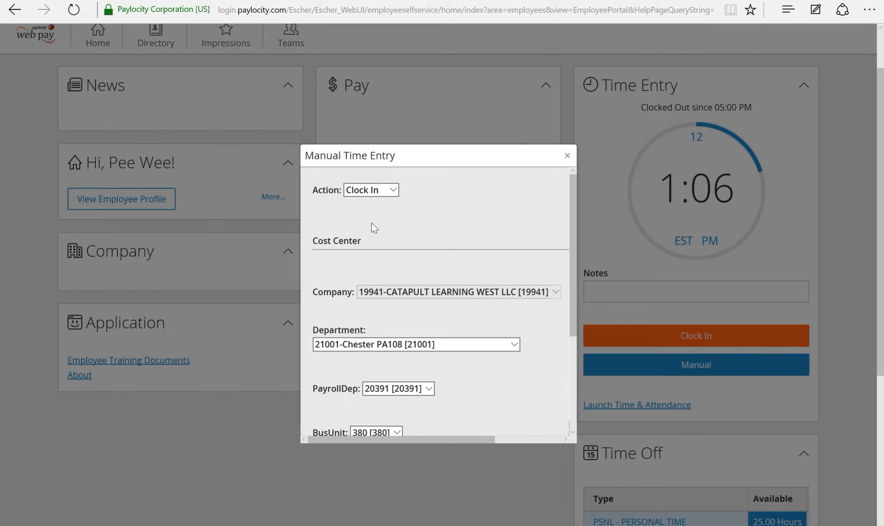
click(387, 194)
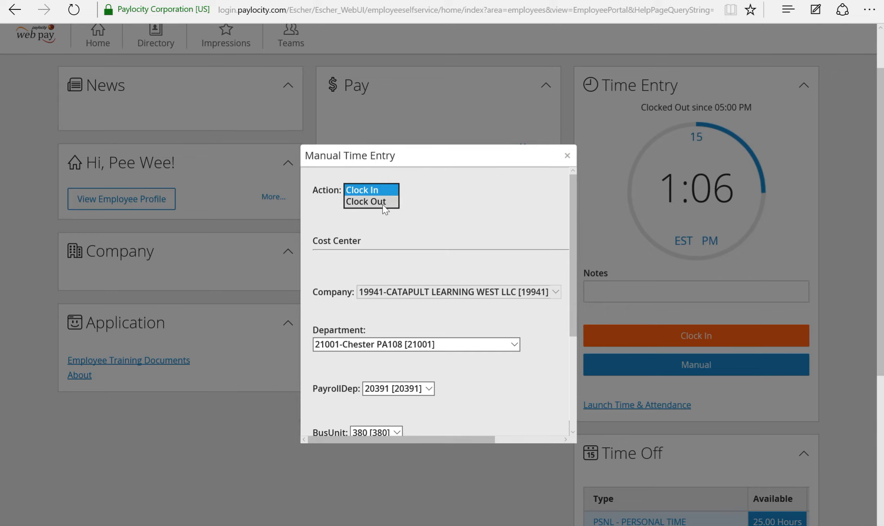
click(384, 201)
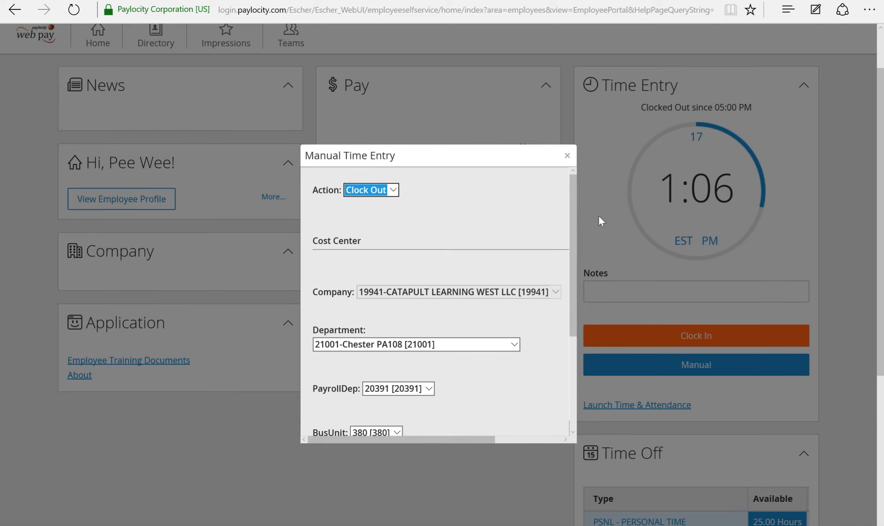
click(567, 156)
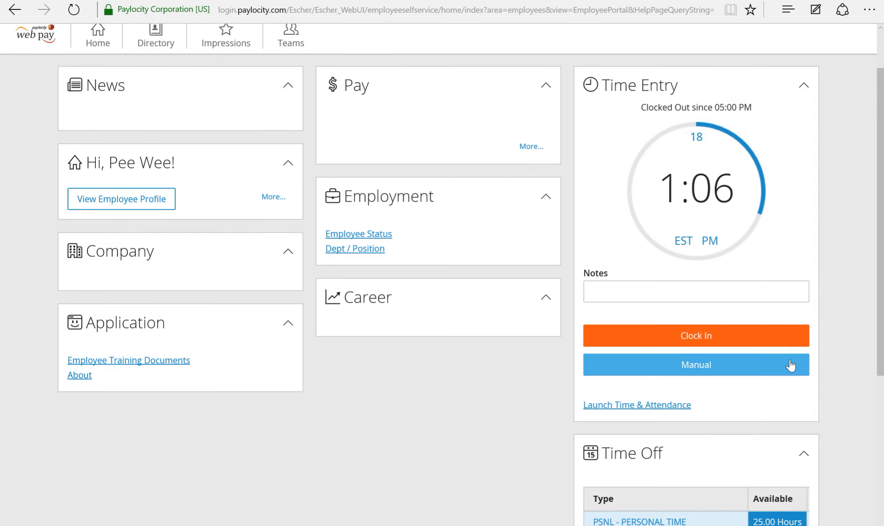
scroll(669, 164, down, 2)
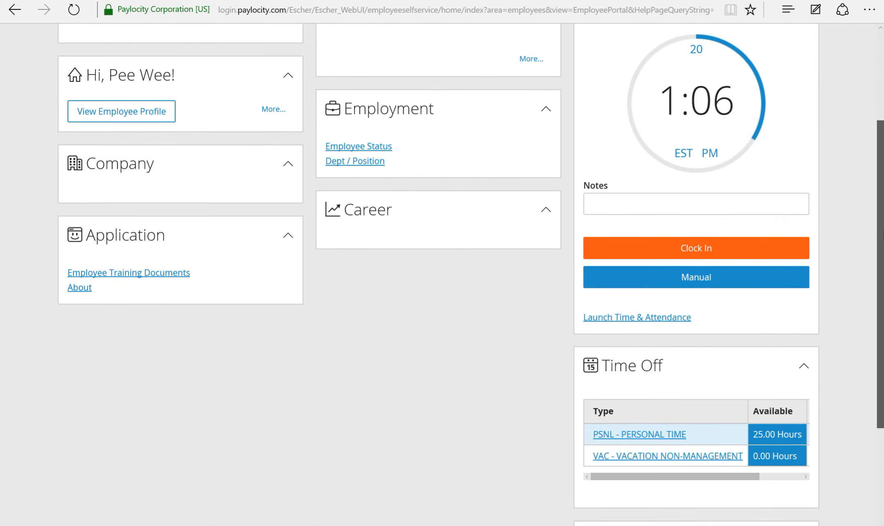
scroll(669, 163, up, 5)
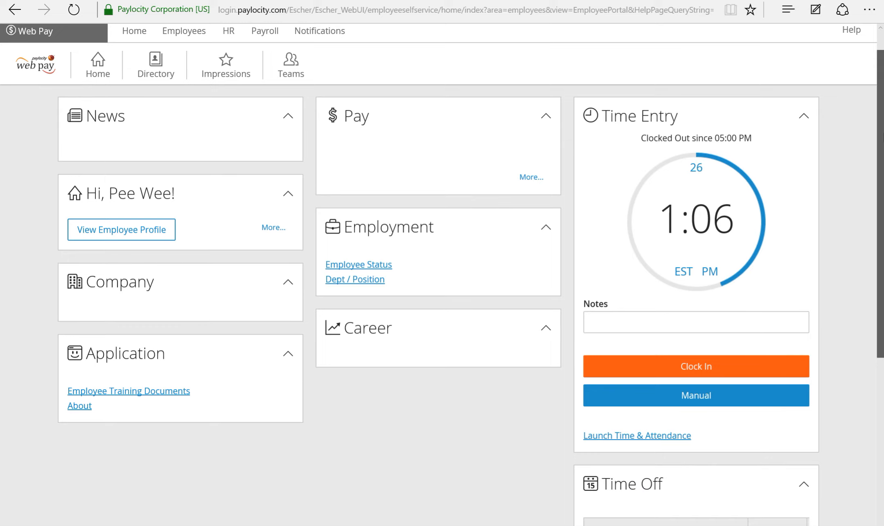
drag(882, 138, 883, 258)
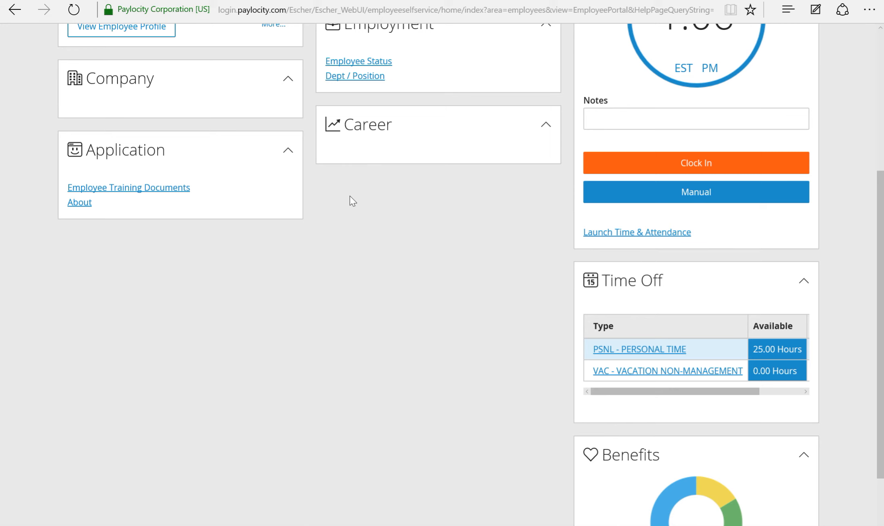
scroll(351, 199, up, 5)
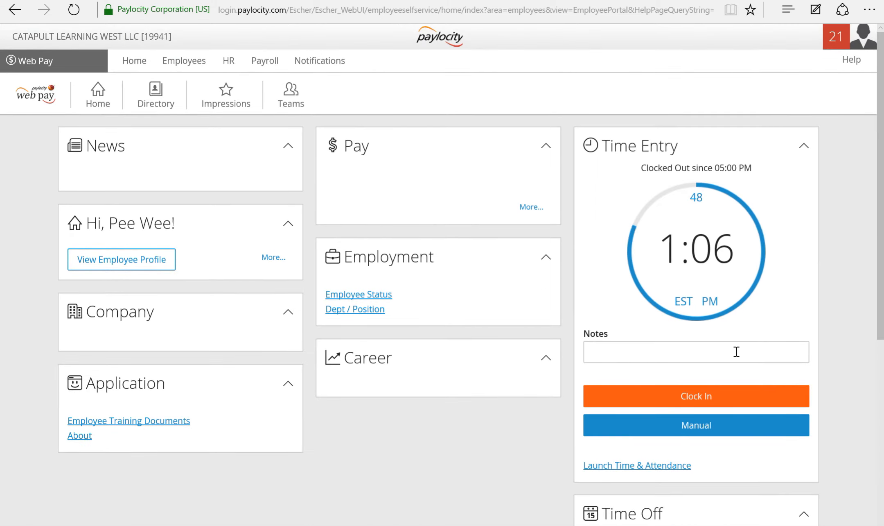